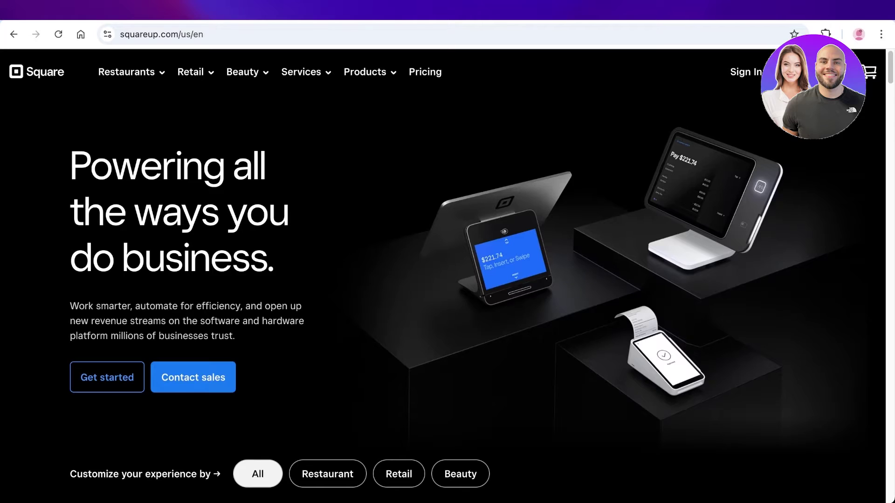
Go to the Online store page under Products in Square's Services menu
scroll(448, 275, down, 1)
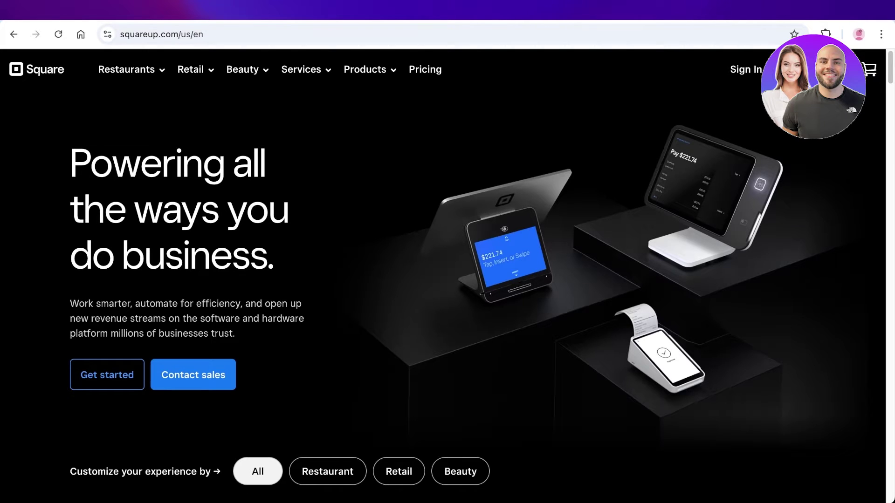
scroll(447, 275, down, 3)
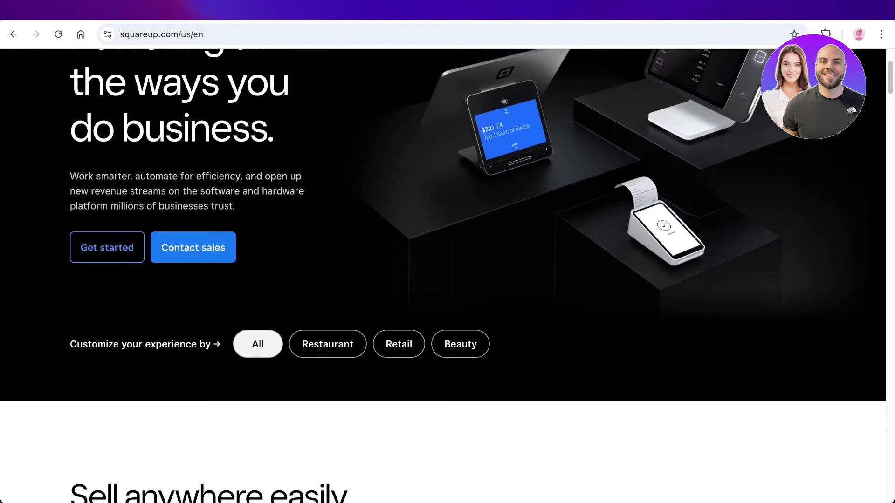
scroll(448, 275, down, 2)
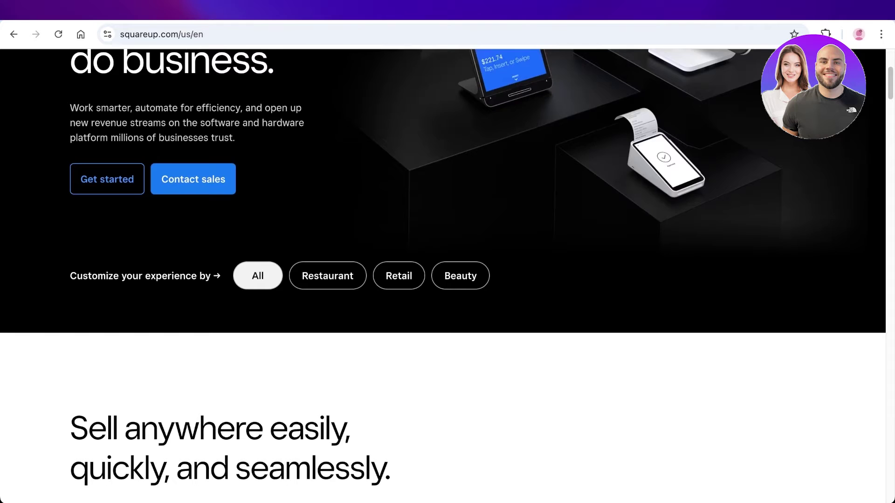
scroll(447, 275, down, 2)
scroll(447, 275, up, 6)
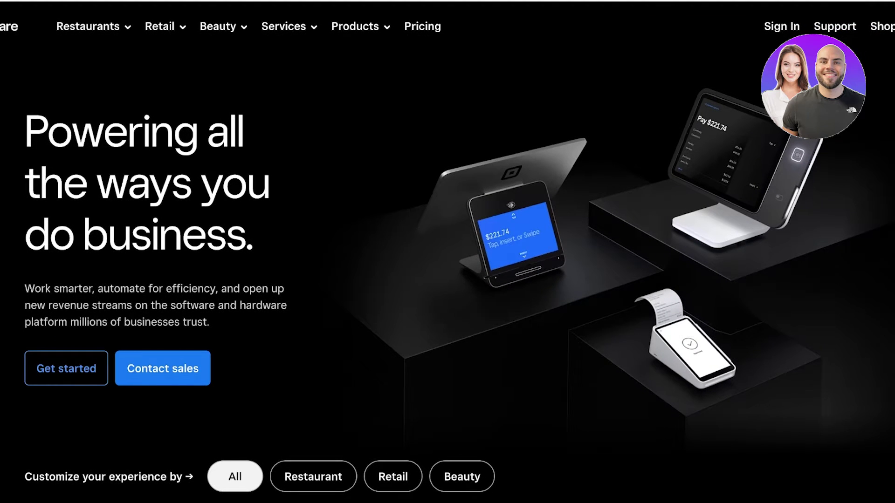
scroll(448, 252, down, 2)
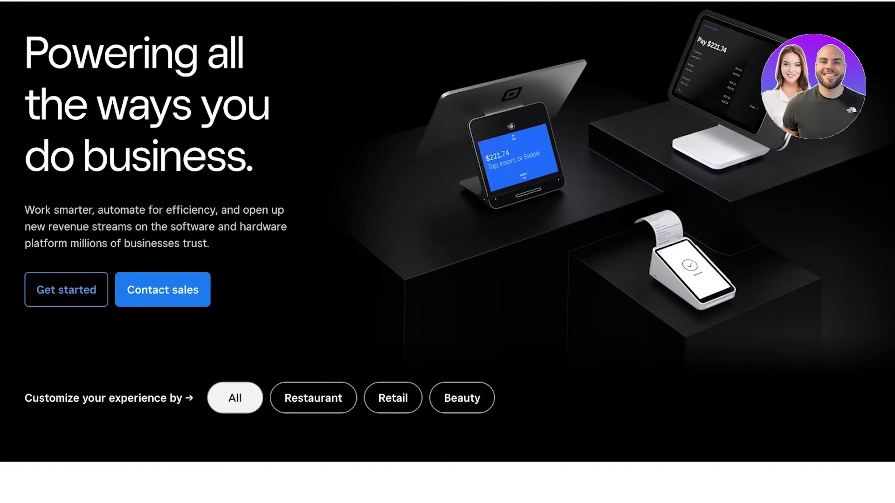
scroll(447, 252, down, 3)
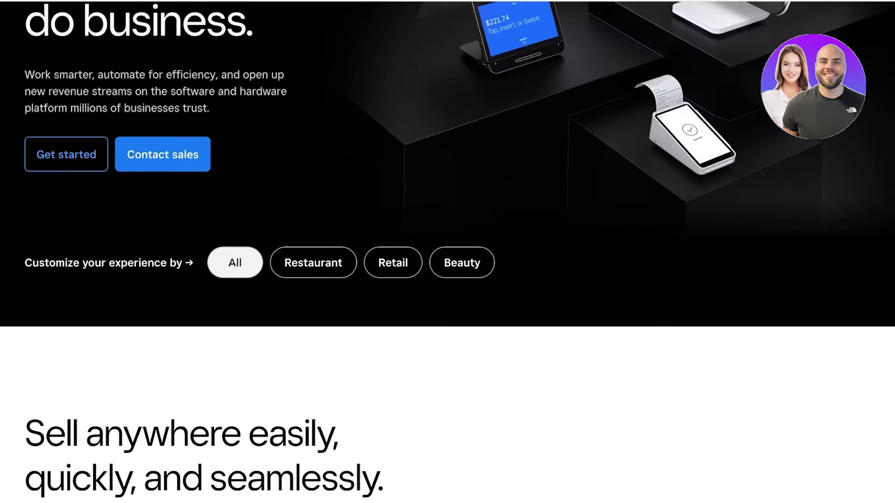
scroll(448, 252, down, 4)
scroll(447, 252, down, 7)
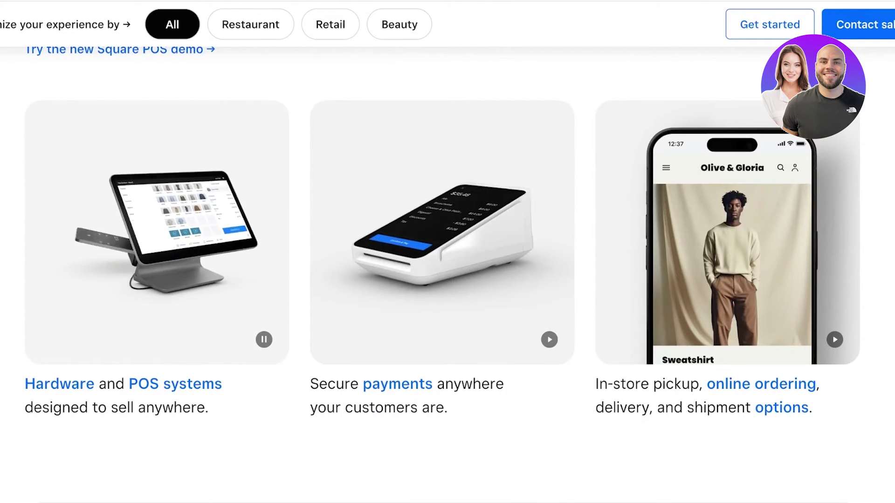
scroll(448, 251, down, 3)
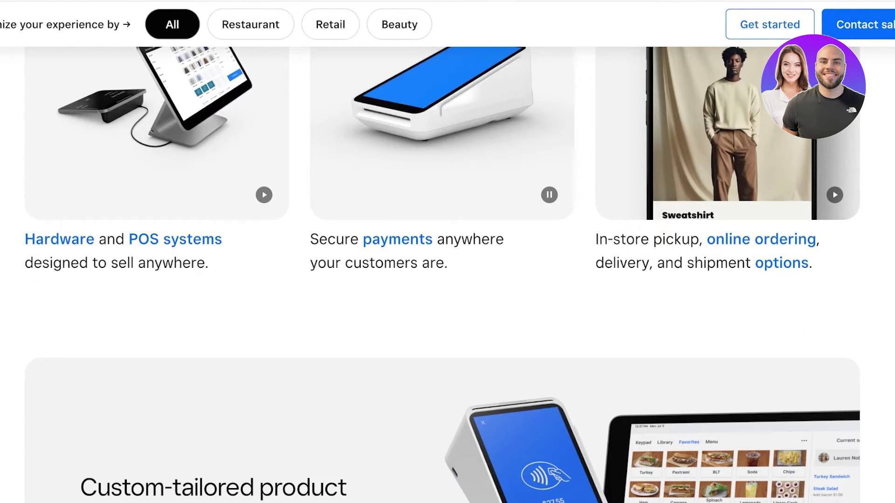
scroll(448, 251, down, 3)
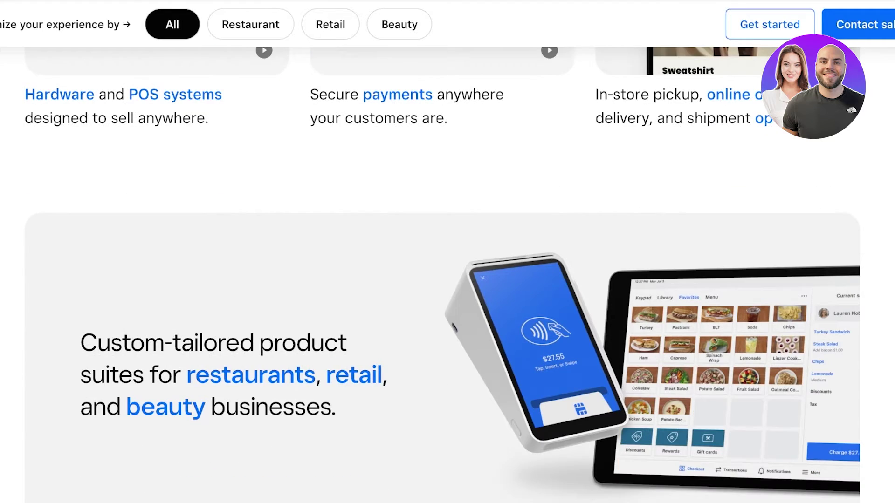
scroll(448, 252, down, 2)
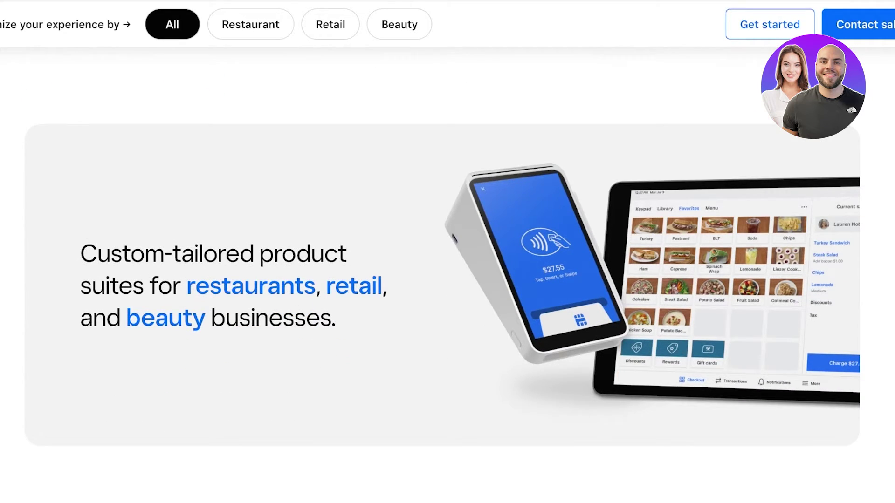
scroll(447, 251, up, 10)
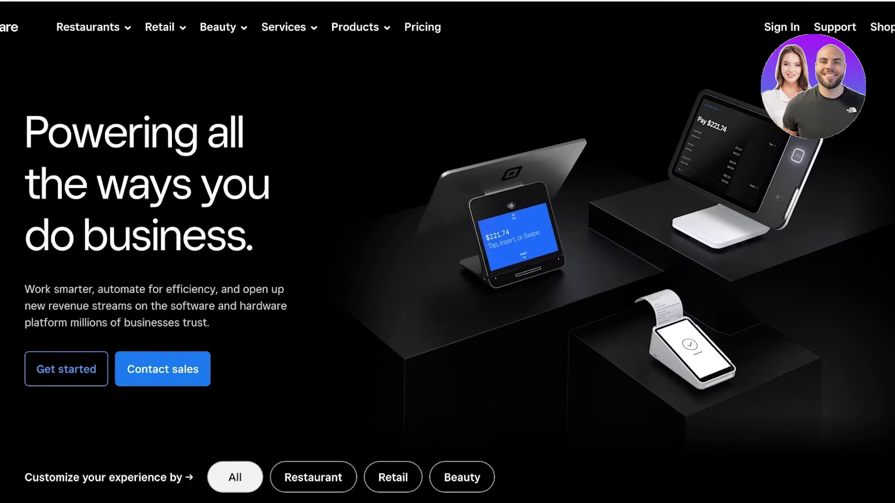
click(284, 27)
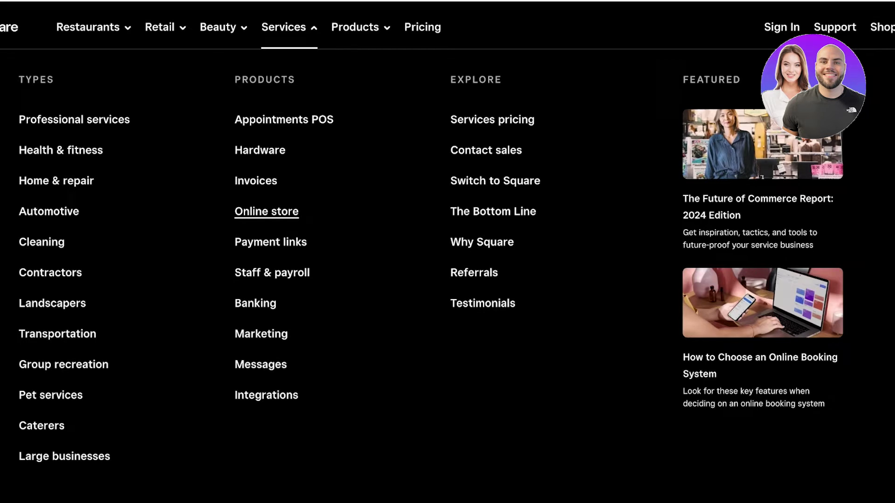
click(266, 211)
scroll(447, 280, down, 3)
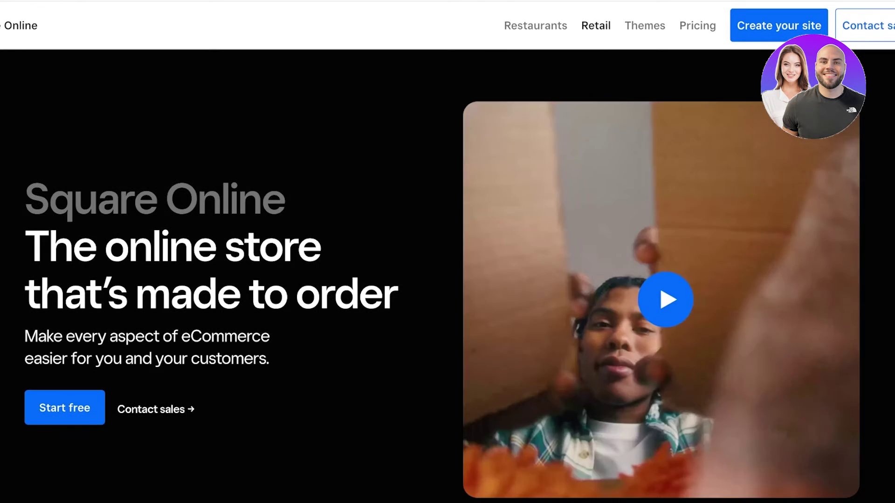
scroll(448, 280, down, 1)
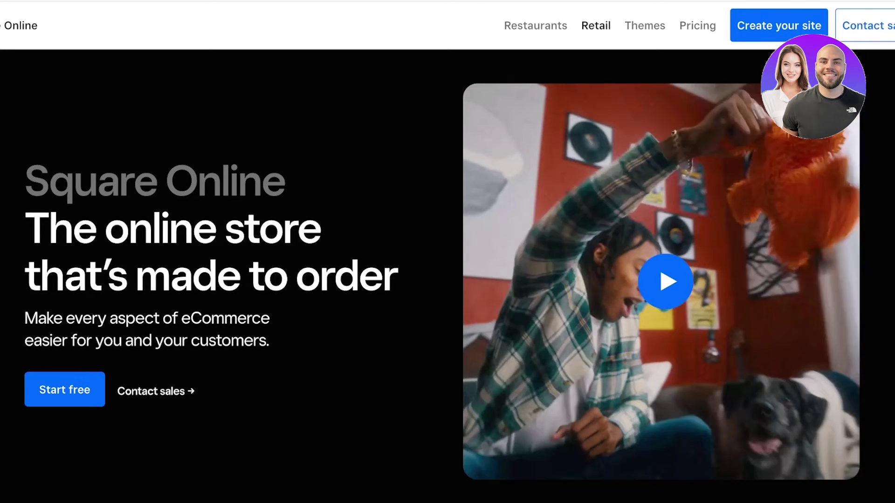
scroll(448, 279, down, 1)
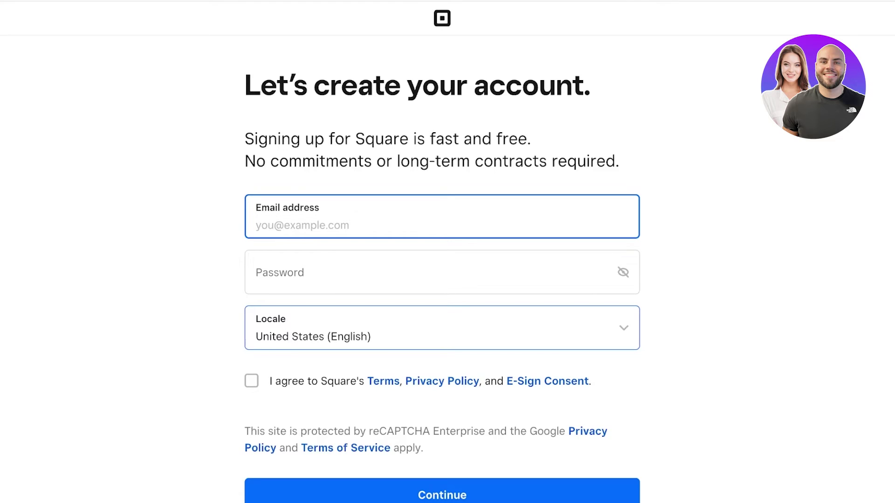
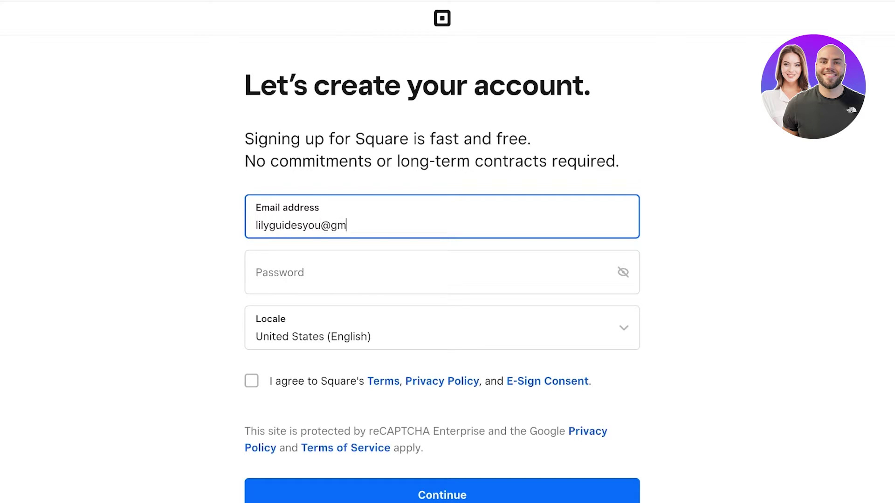
Enter the account e-mail and a password in the sign-up form, then accept the terms
key(Tab)
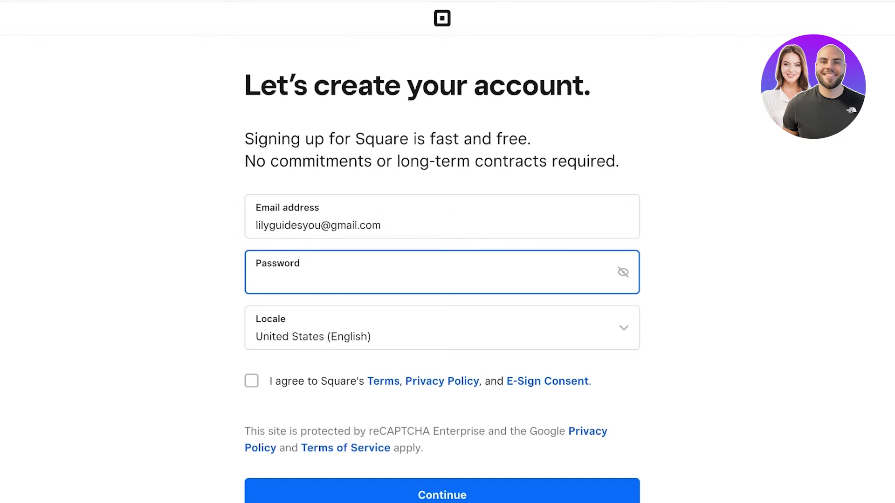
text(••••)
key(BackSpace)
key(BackSpace)
key(BackSpace)
key(BackSpace)
text(•••••••••)
key(Tab)
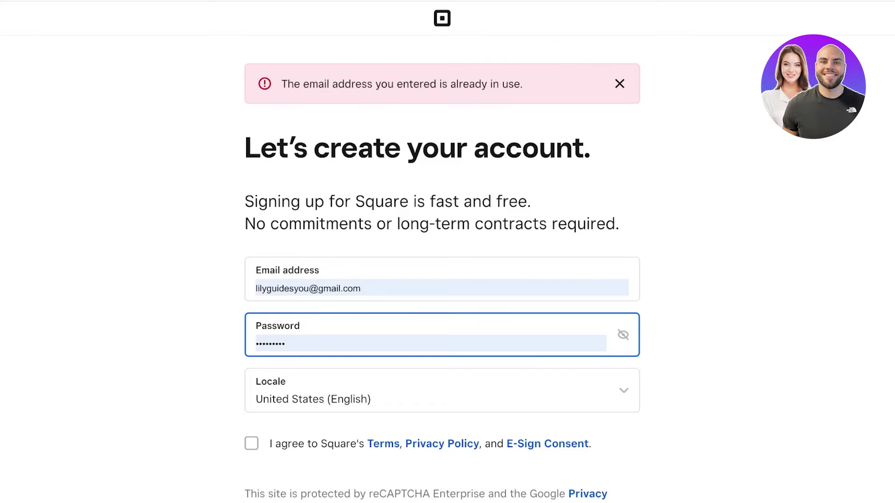
scroll(442, 280, down, 3)
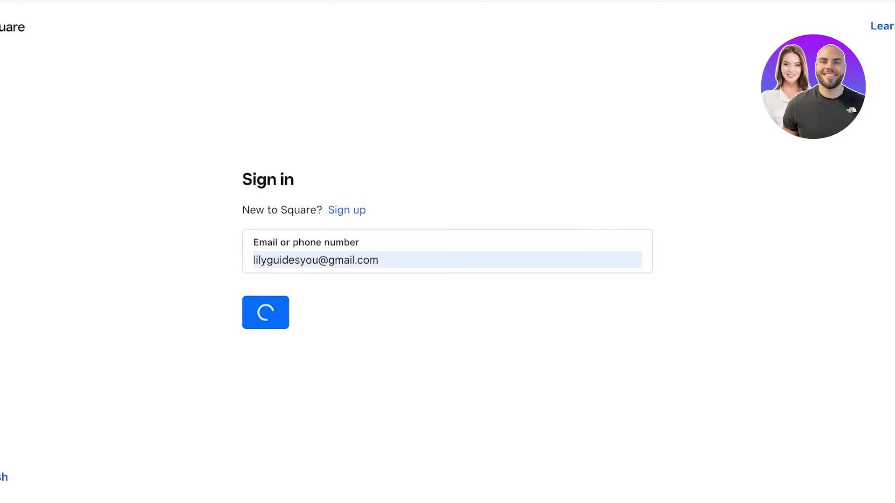
key(Return)
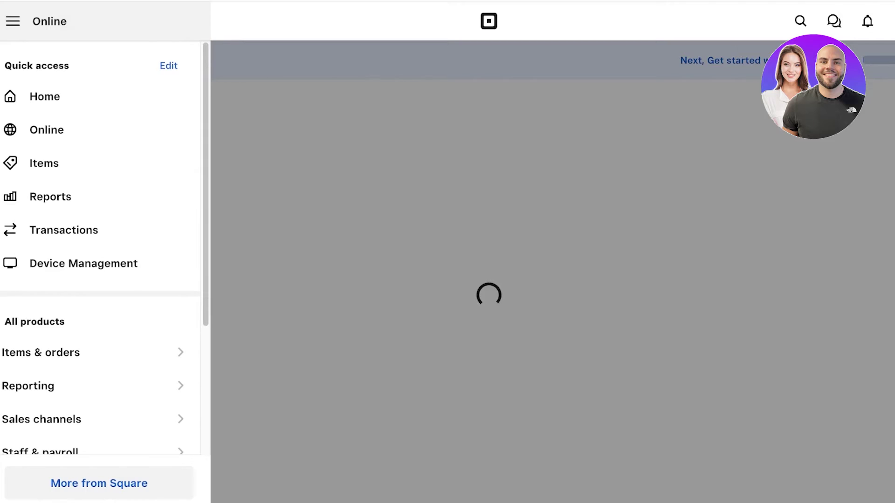
Open the Online section from the Square Dashboard sidebar
click(46, 129)
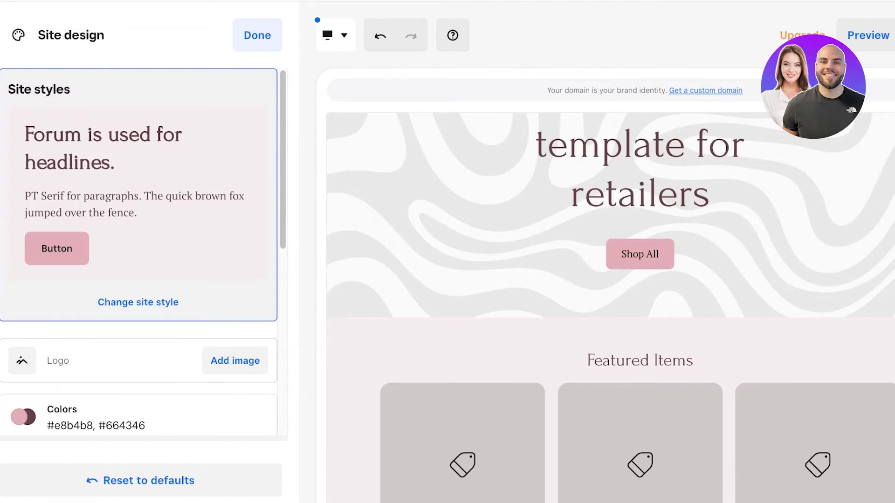
Apply the black Inter site style with pill corners, replacing the old design
key(Return)
scroll(158, 280, down, 3)
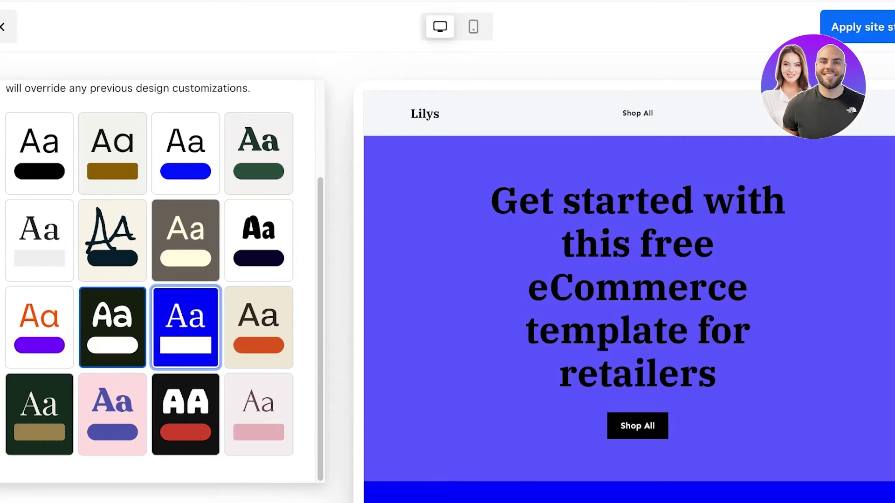
click(259, 241)
click(112, 153)
click(39, 153)
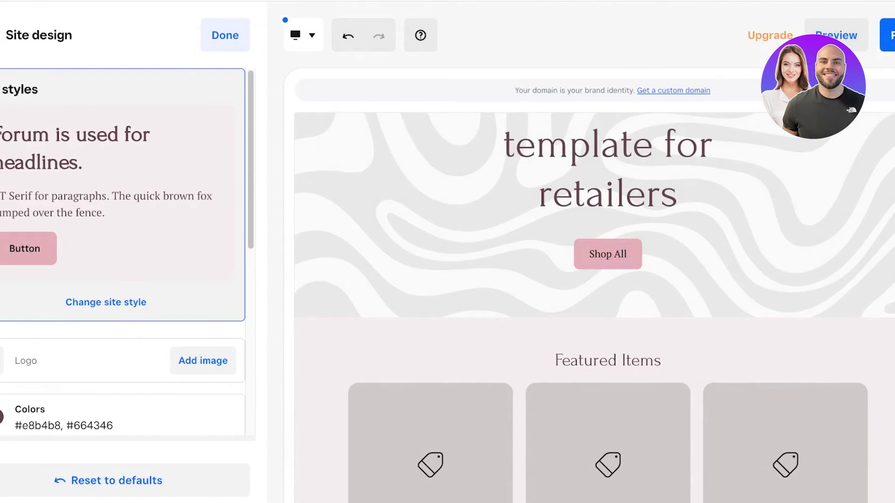
click(106, 302)
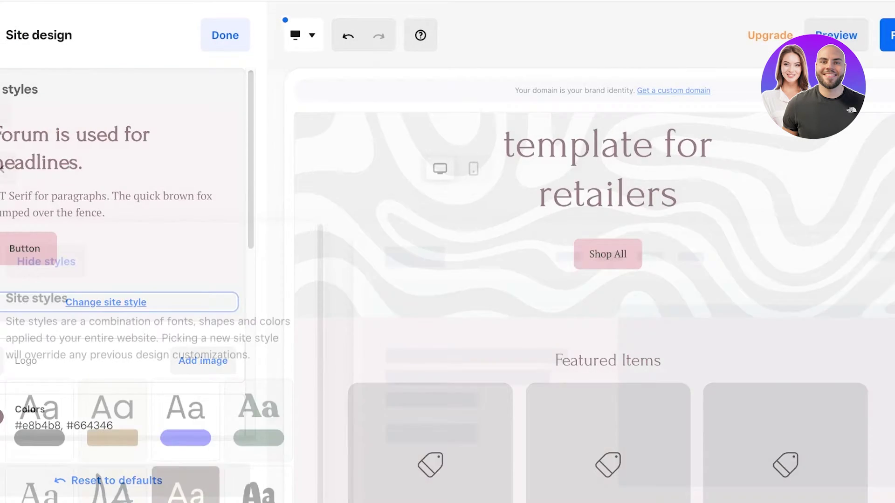
click(39, 279)
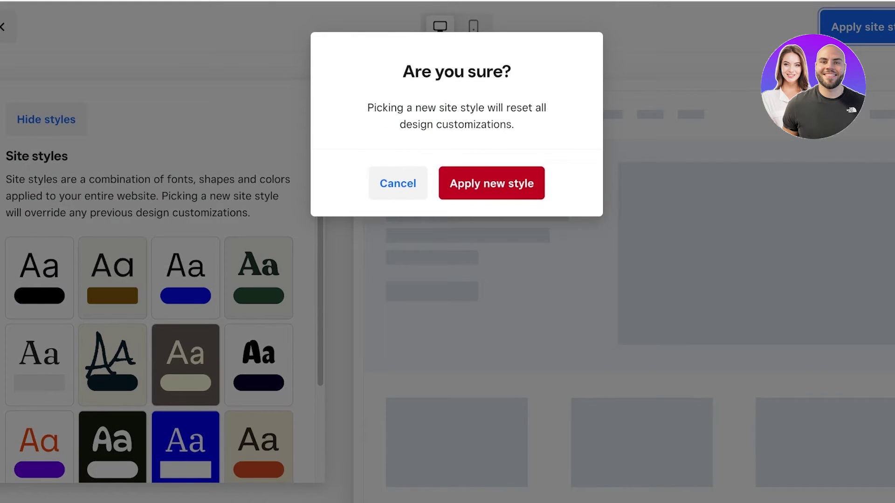
click(492, 182)
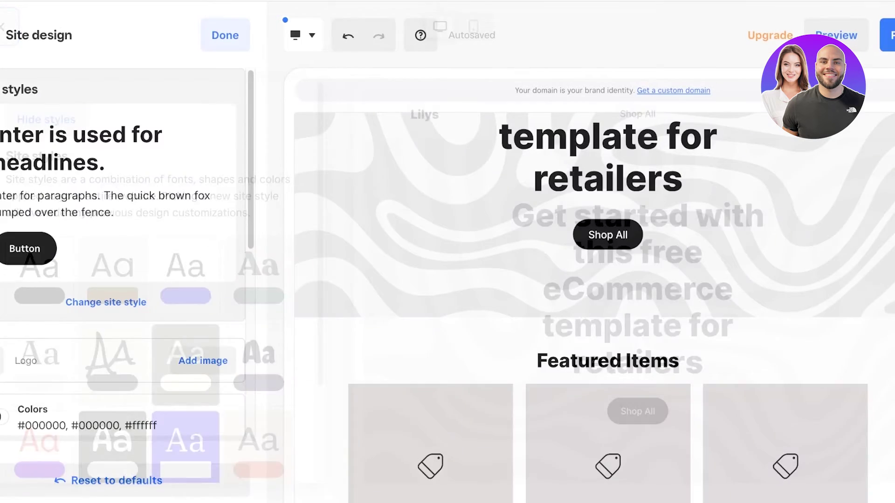
scroll(123, 280, down, 2)
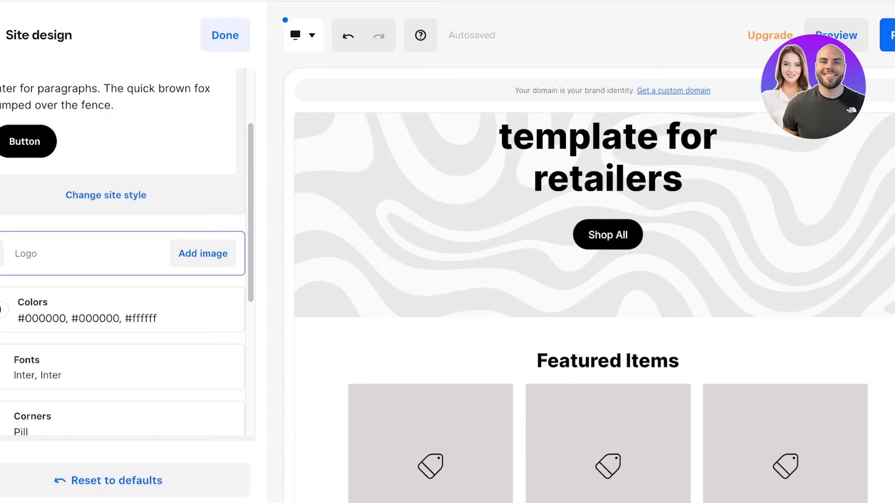
Insert the uploaded SPENCER logo image from My images into the header
click(204, 254)
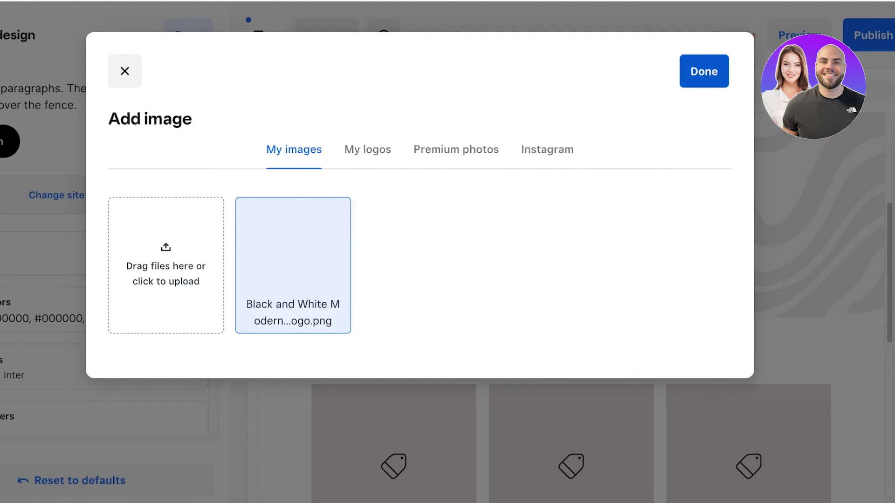
click(704, 71)
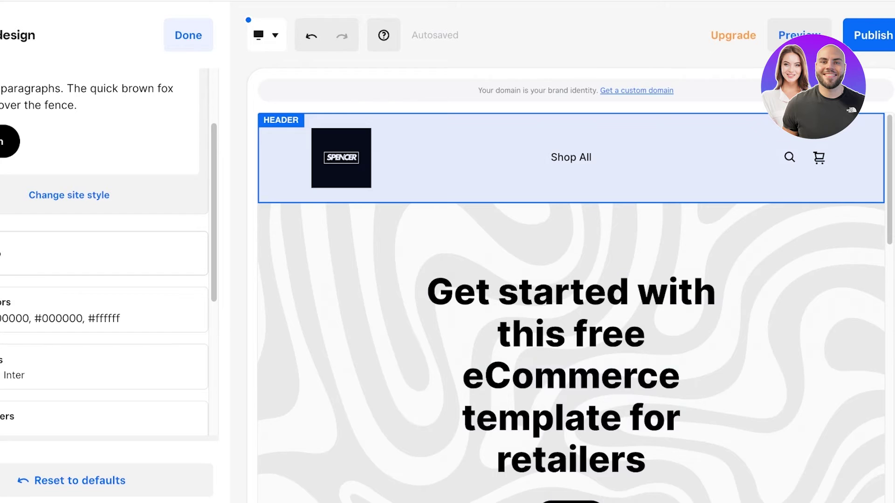
Choose the header layout with the logo on the left and Shop All beside it
click(188, 35)
click(70, 151)
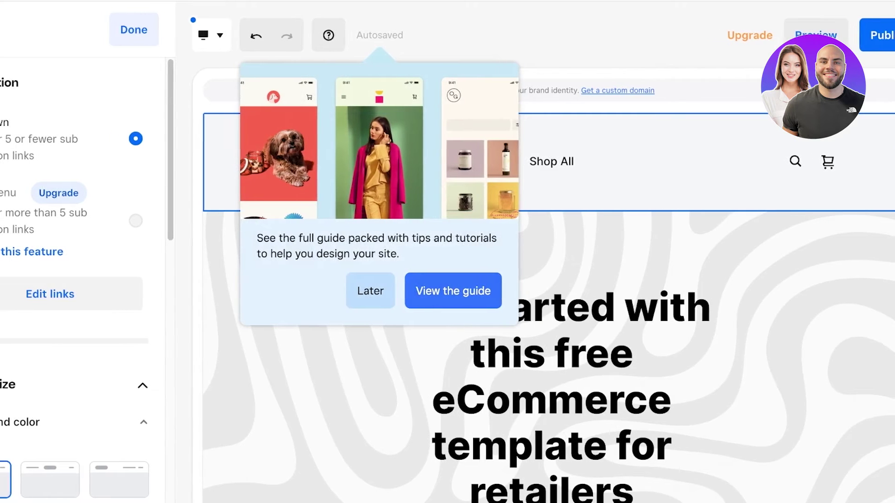
click(354, 291)
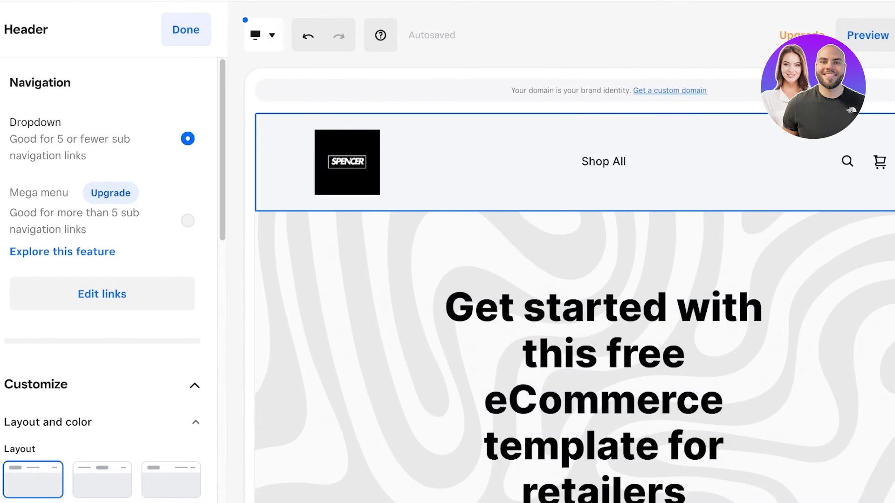
scroll(103, 280, down, 6)
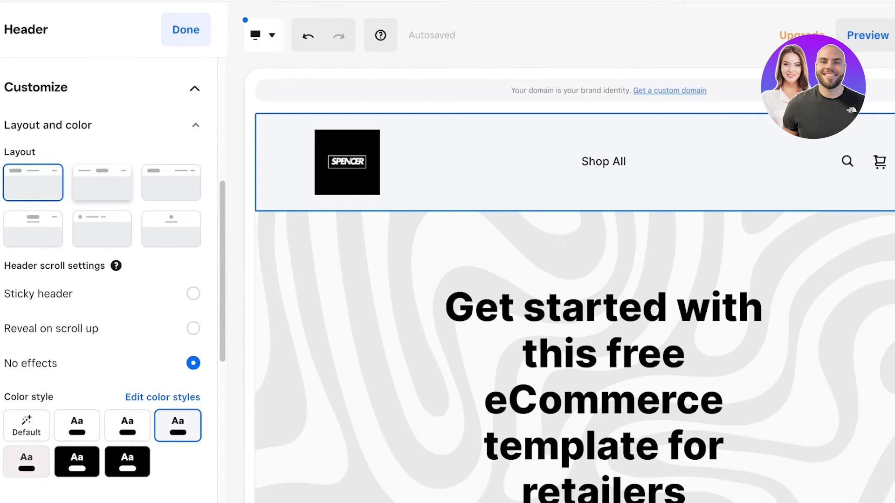
click(102, 182)
click(171, 183)
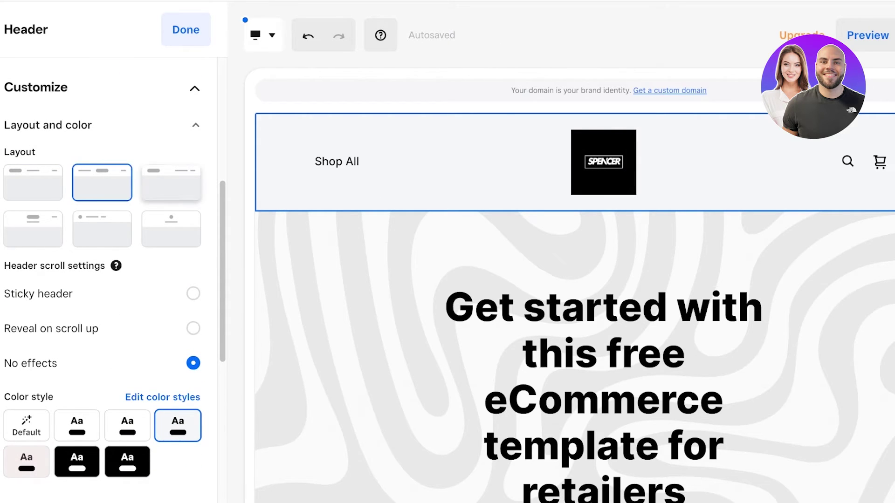
click(102, 229)
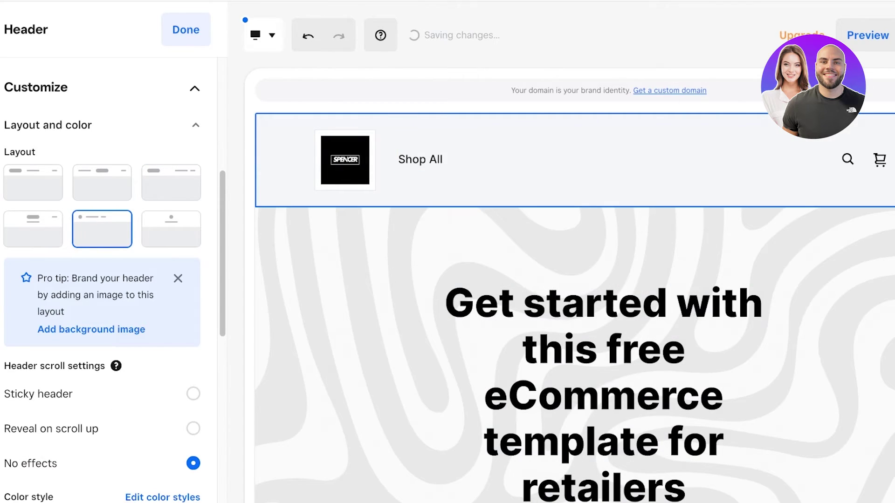
Give the header the black colour style
scroll(103, 279, down, 3)
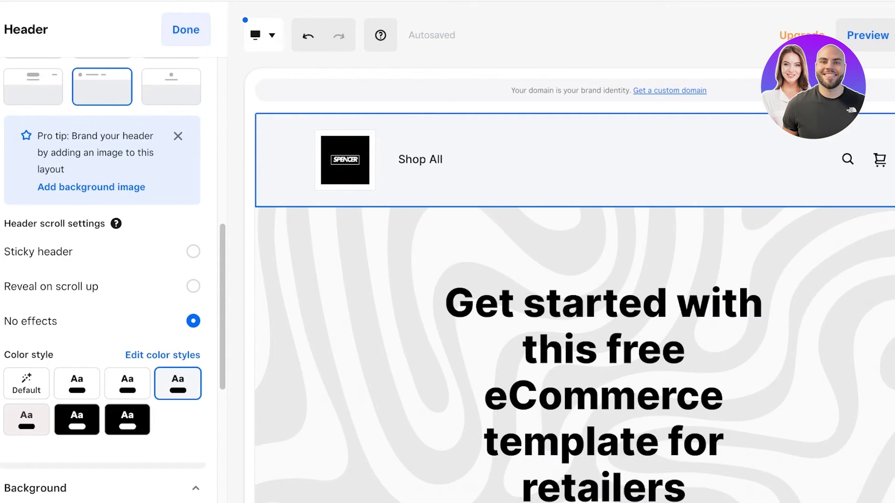
click(127, 420)
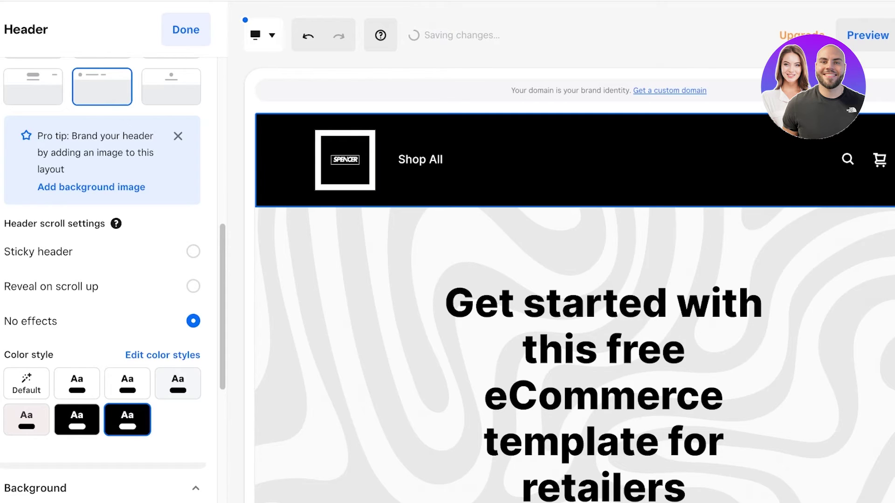
click(77, 419)
scroll(102, 280, down, 12)
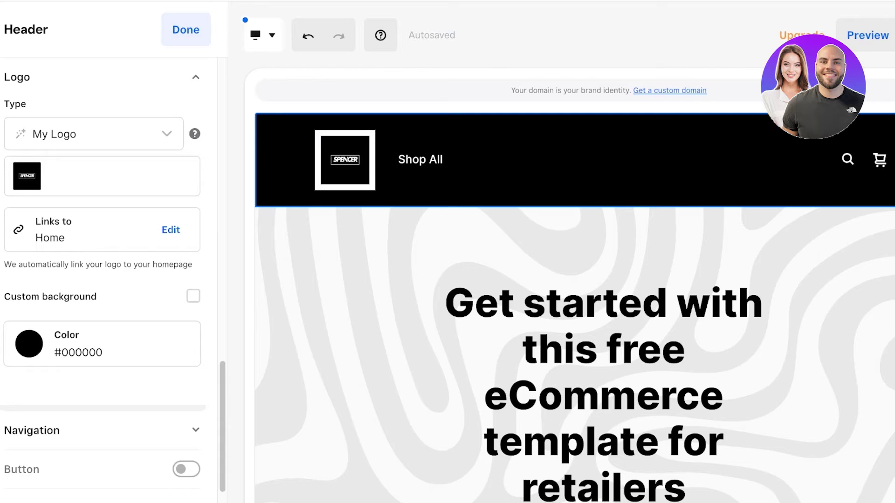
scroll(94, 135, down, 1)
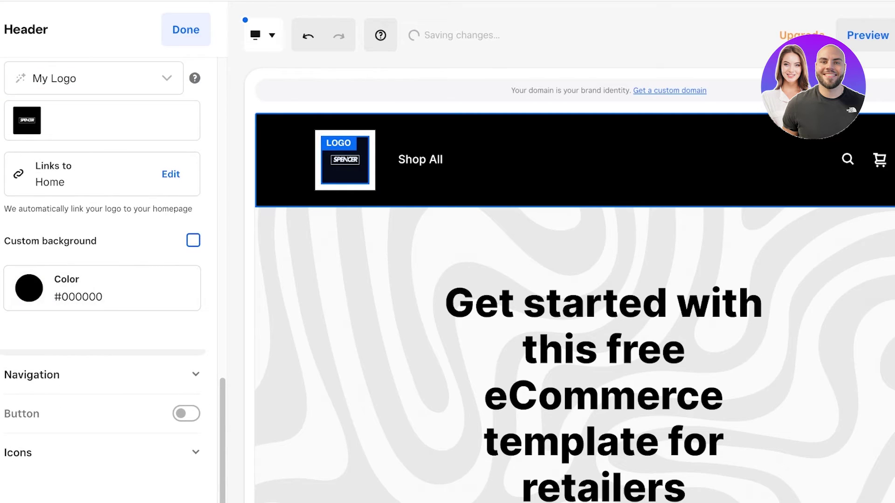
Enable a custom background behind the logo and set it to black
click(193, 241)
click(193, 240)
click(102, 287)
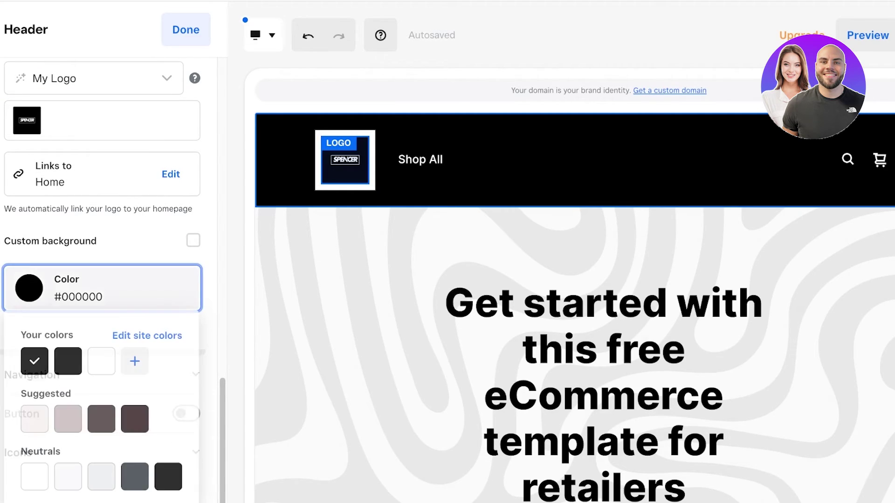
click(193, 240)
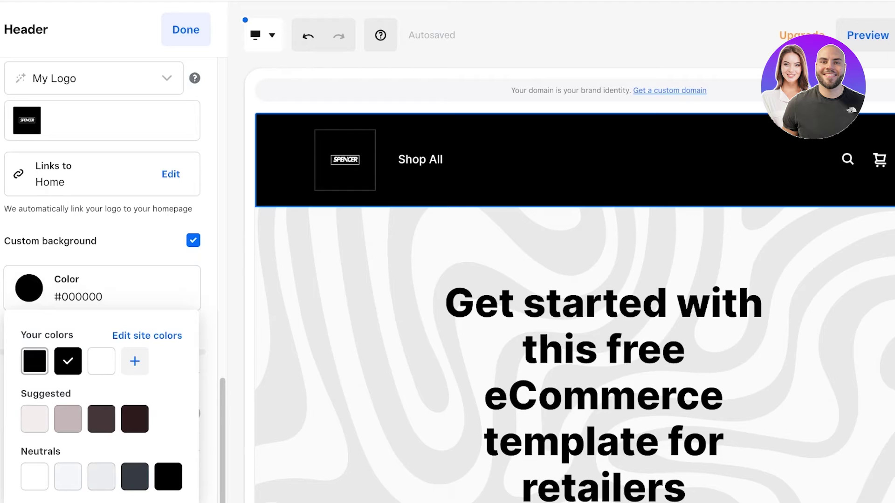
click(35, 362)
click(355, 242)
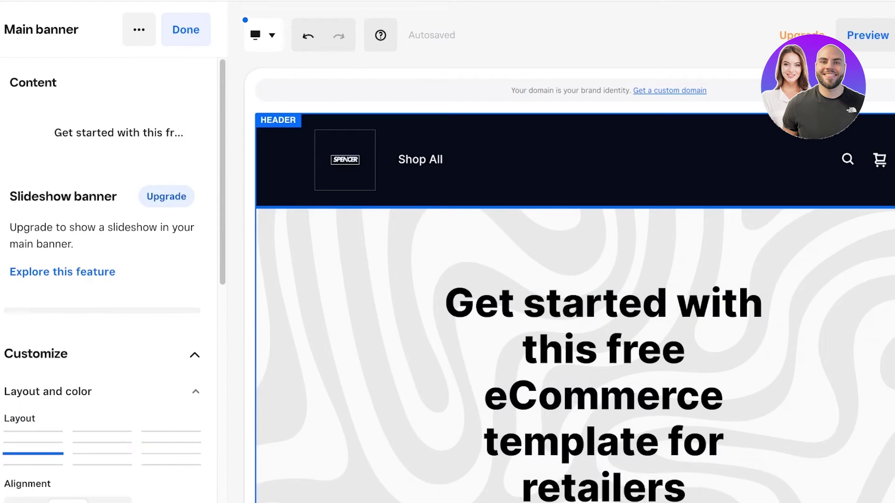
click(345, 159)
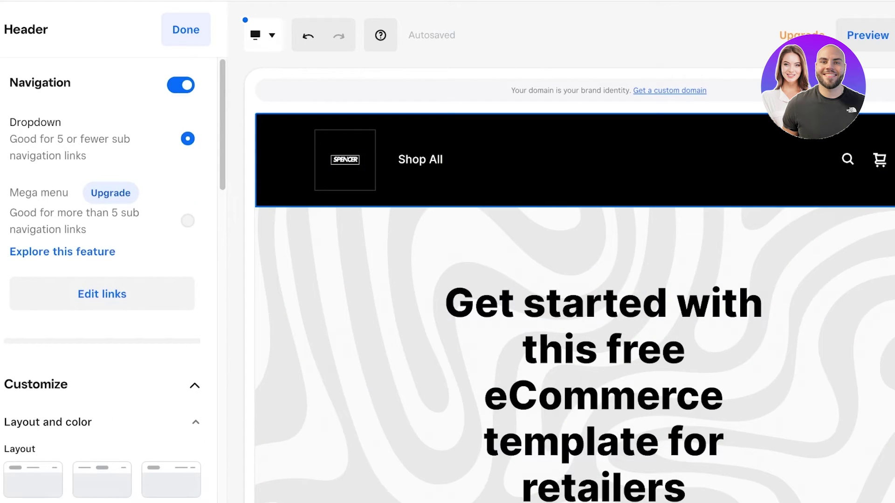
scroll(114, 280, down, 1)
scroll(111, 280, down, 10)
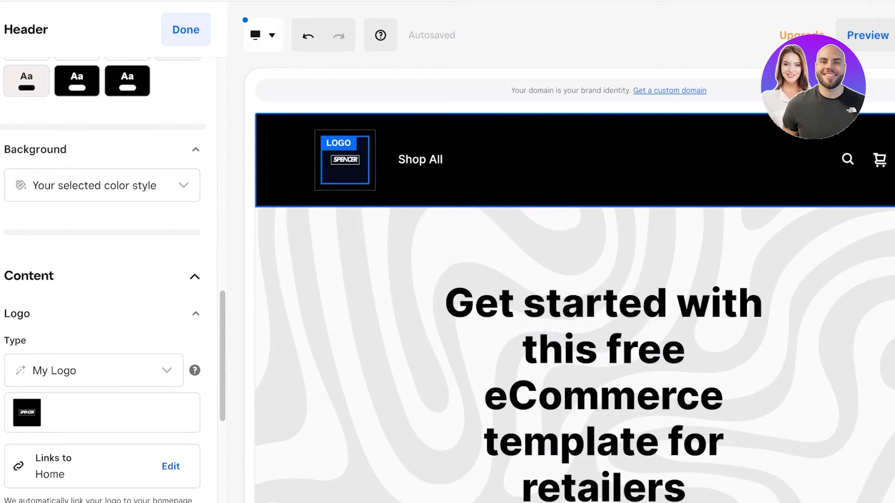
scroll(114, 280, down, 5)
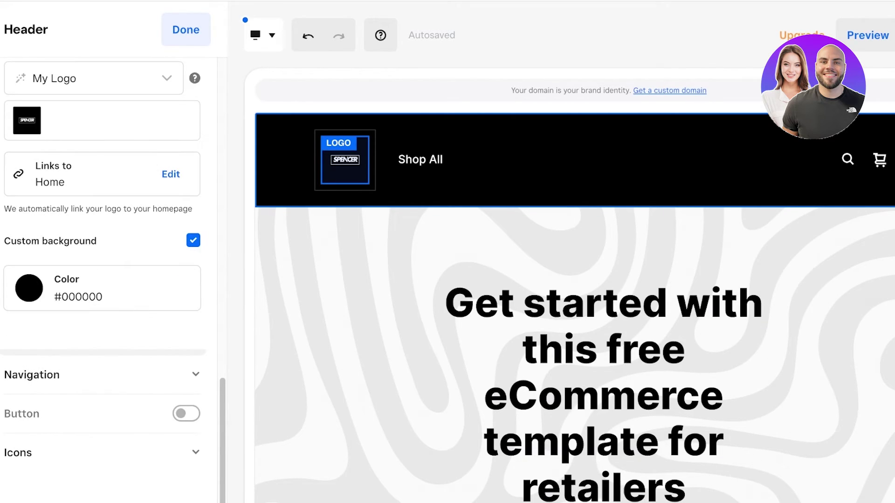
Reselect the darker black #000000 for the logo background, then review navigation and icon options
click(193, 240)
click(193, 240)
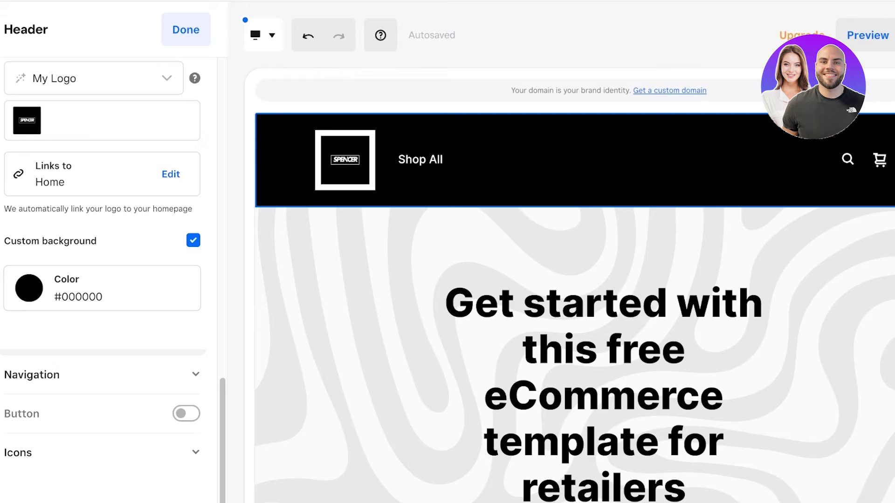
click(102, 287)
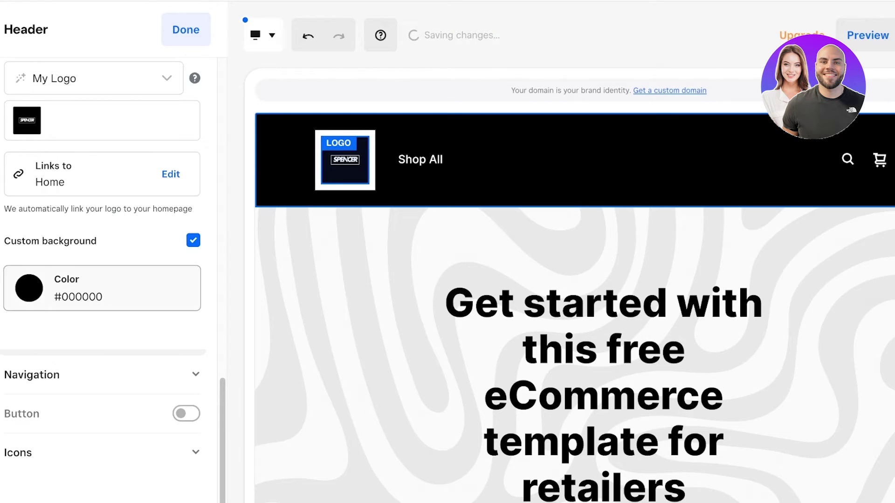
click(68, 361)
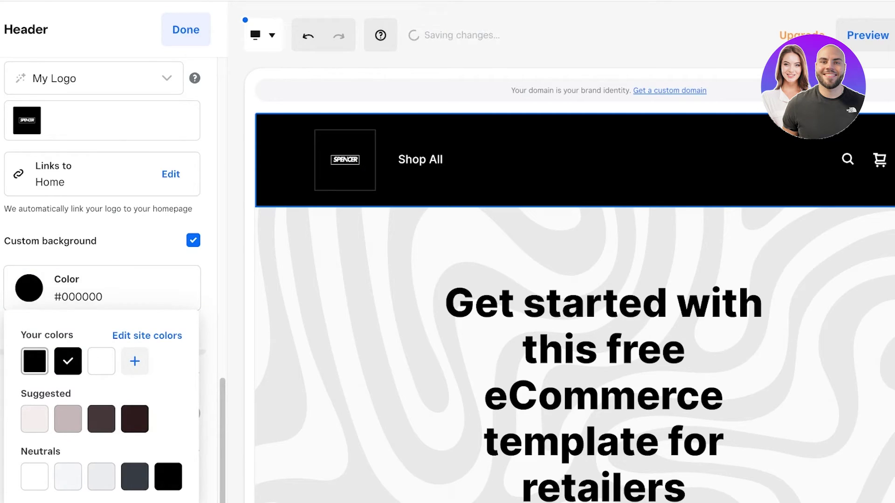
click(35, 361)
click(193, 240)
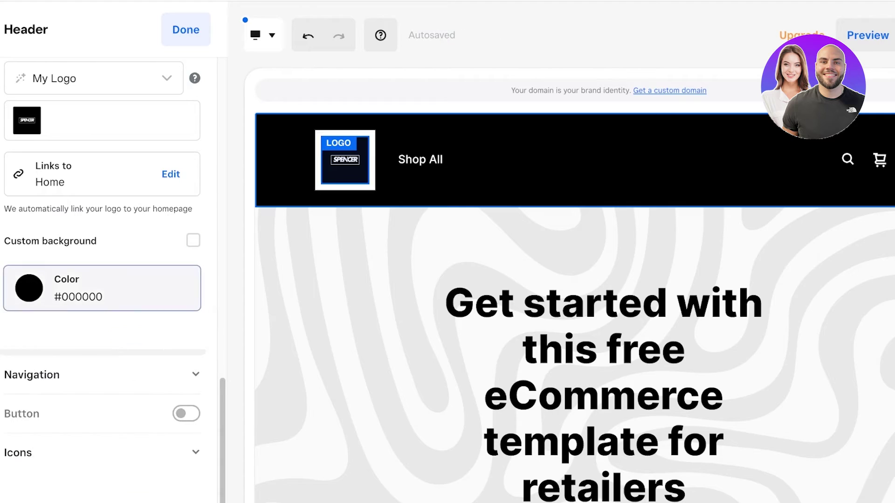
click(102, 288)
click(68, 361)
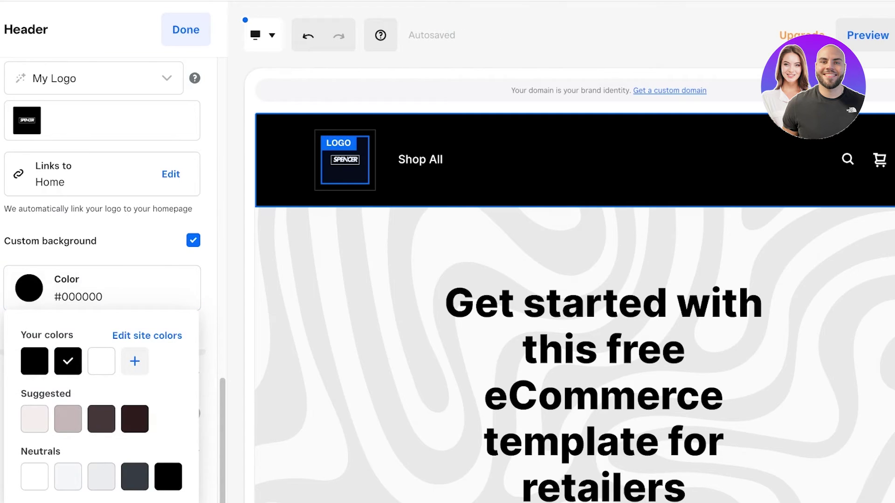
click(193, 240)
click(193, 240)
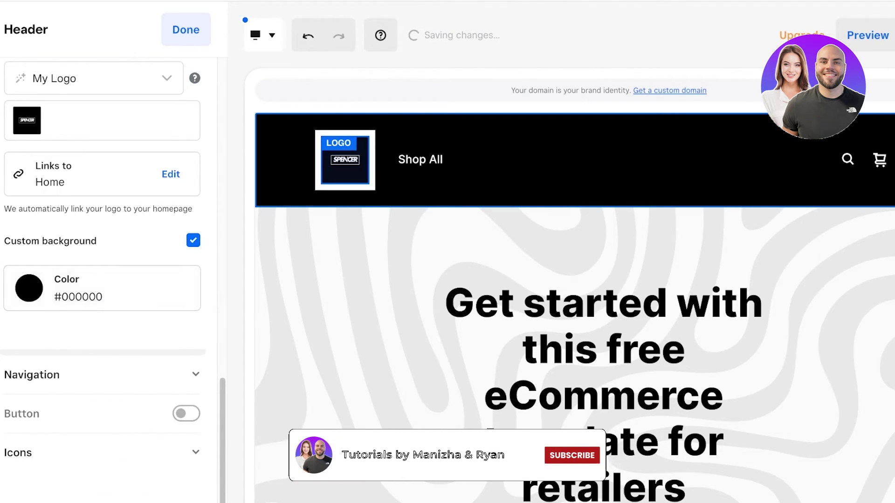
click(102, 288)
click(68, 361)
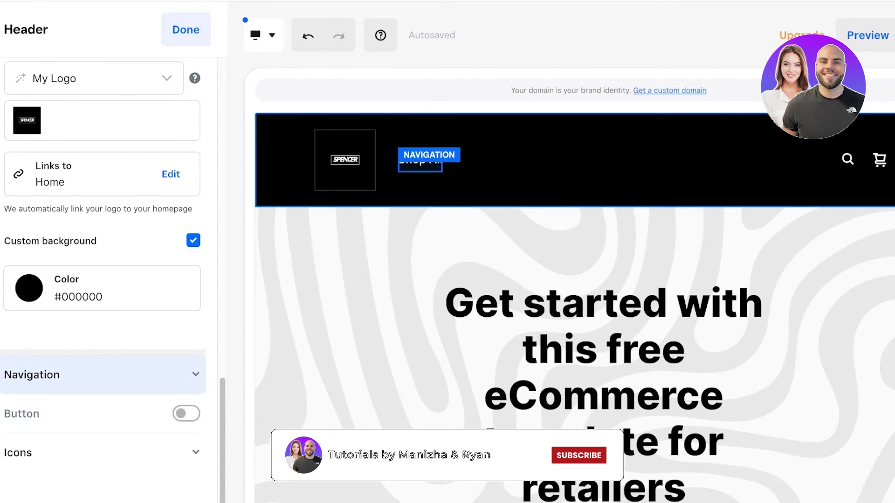
click(93, 375)
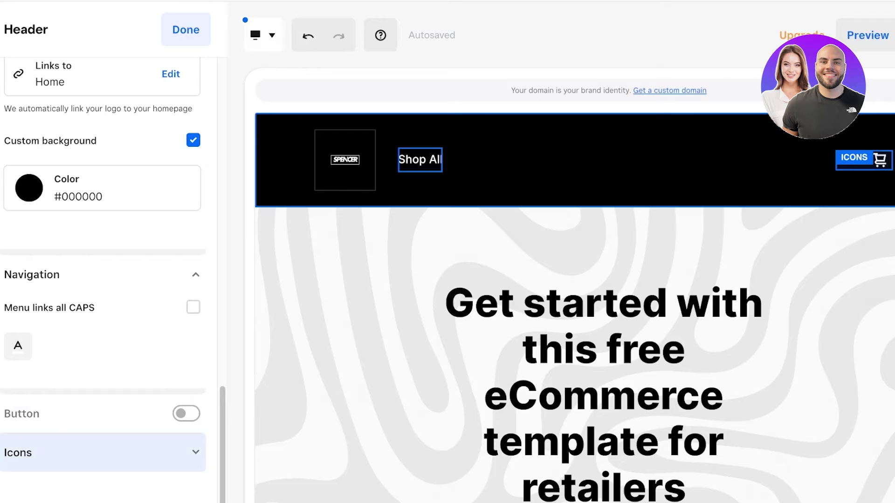
click(93, 453)
scroll(102, 279, up, 10)
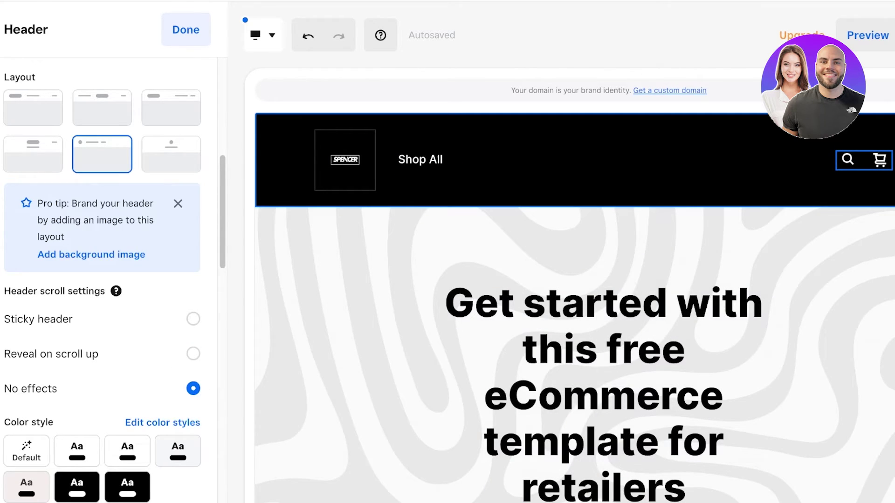
Finish the header and open the Main banner section's settings
click(185, 30)
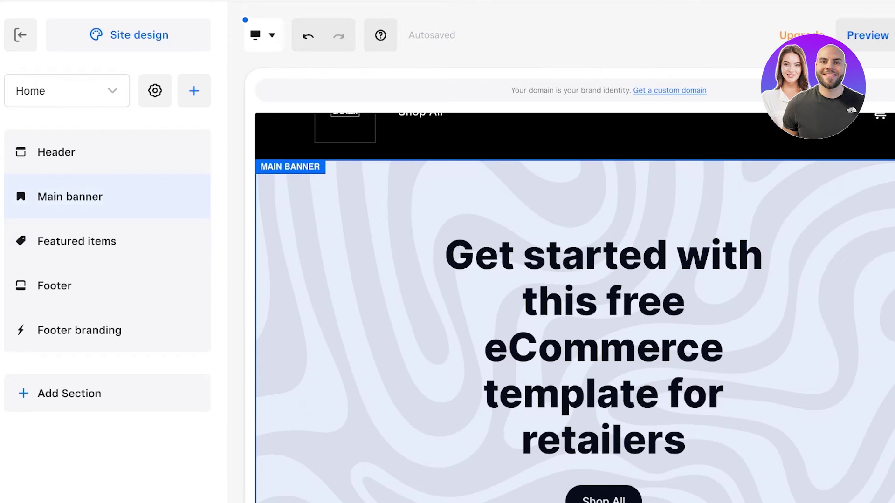
scroll(575, 308, down, 4)
scroll(575, 307, up, 1)
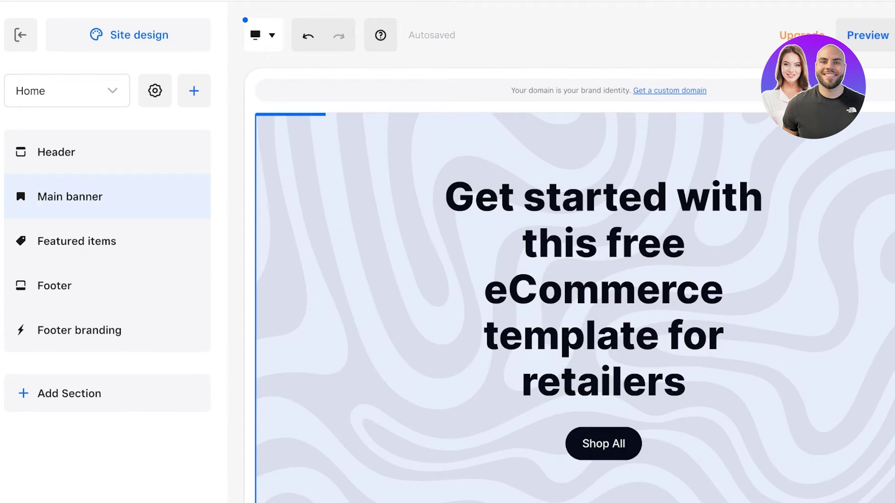
click(70, 197)
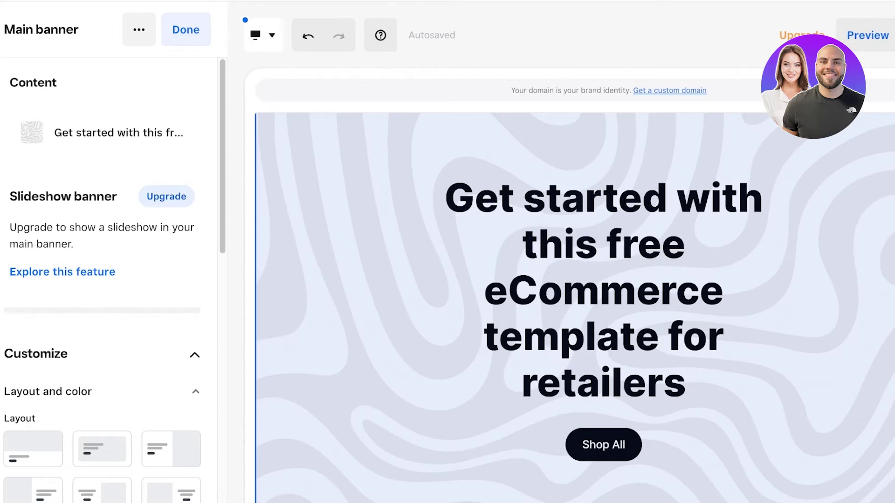
scroll(112, 279, down, 3)
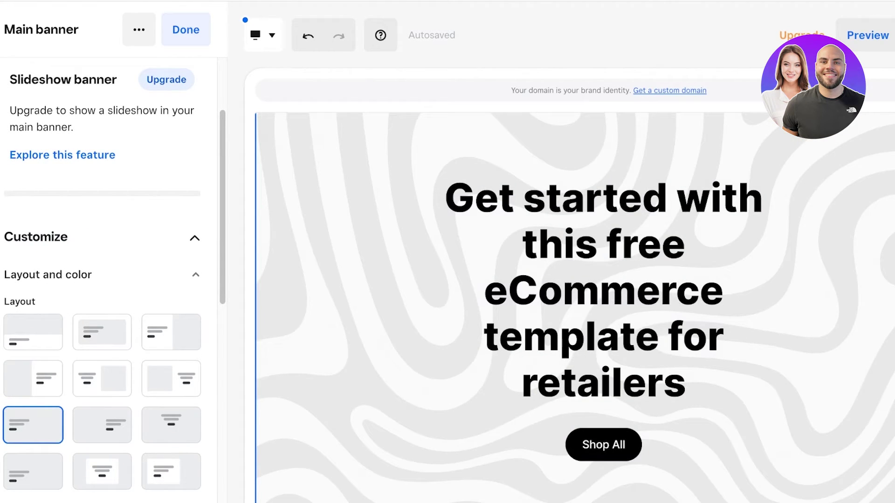
Set the banner to the row-2, column-2 text-left, image-right layout after trying others
click(48, 352)
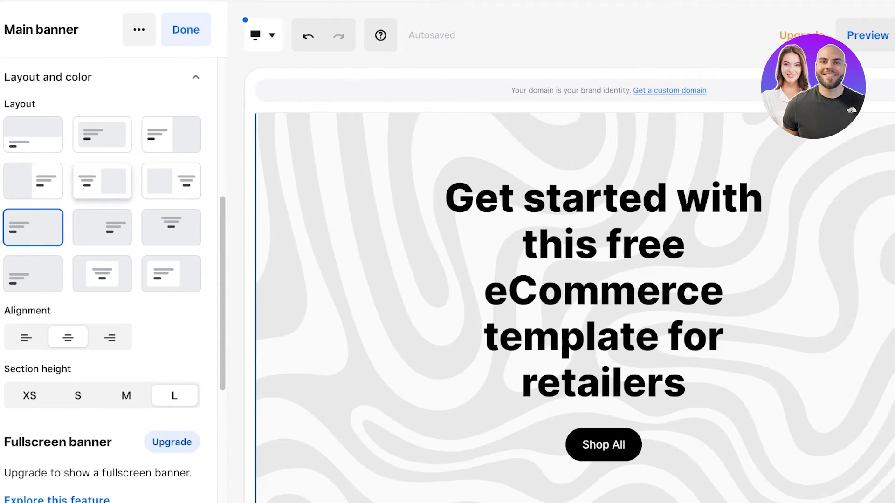
click(102, 181)
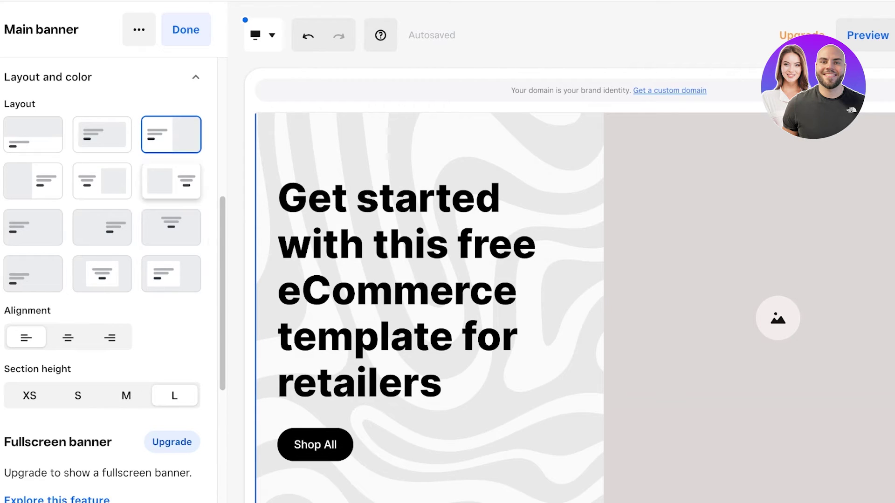
click(171, 181)
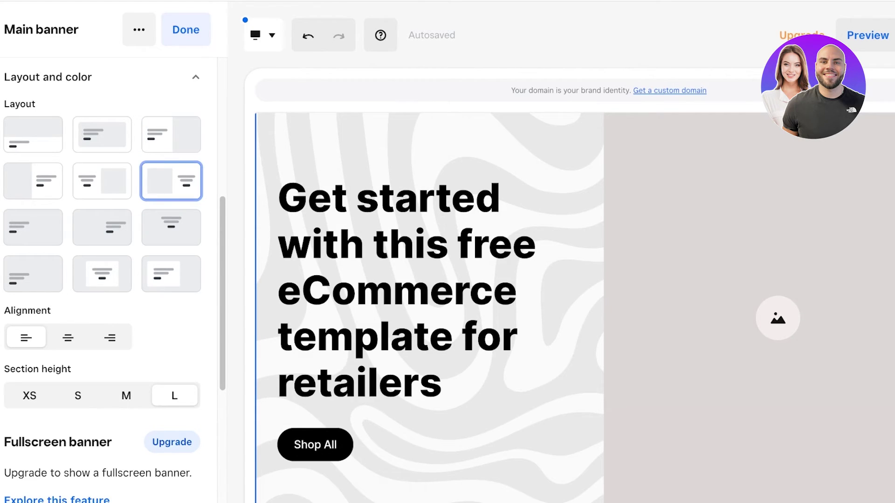
click(33, 181)
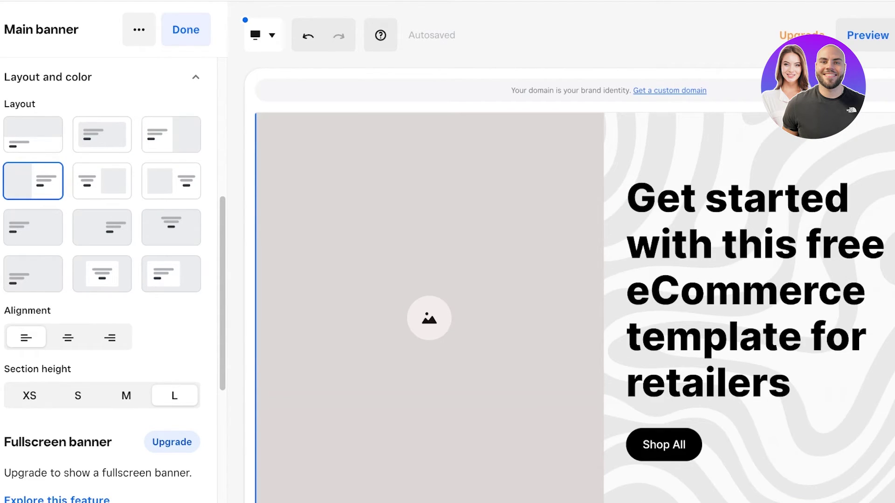
click(102, 181)
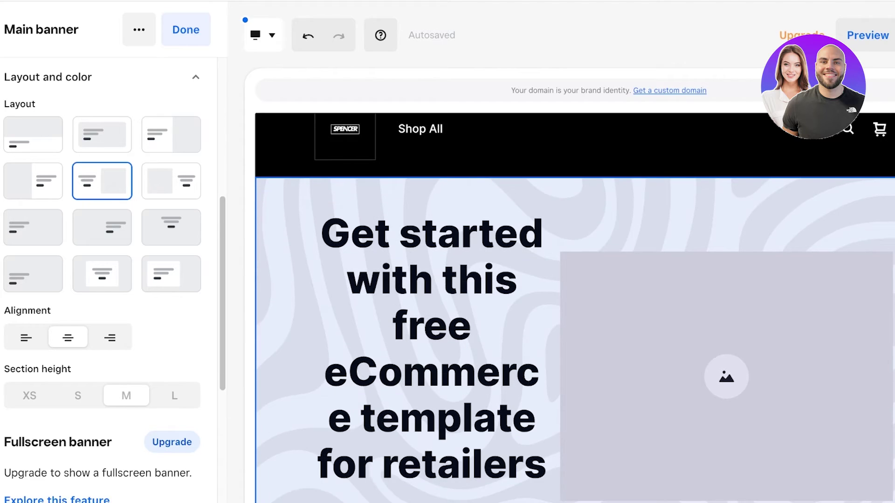
click(431, 327)
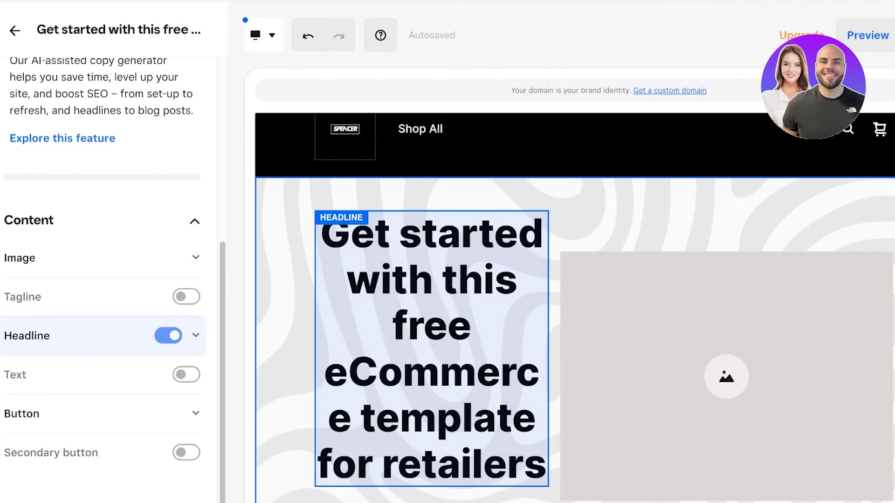
Turn on the banner image and insert the makeup photo MNGO2600.jpg from My images
click(727, 376)
click(158, 289)
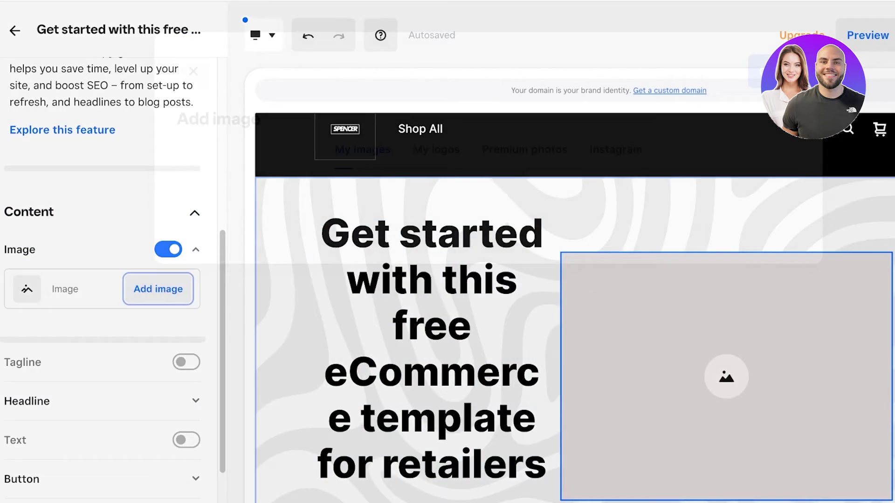
click(361, 246)
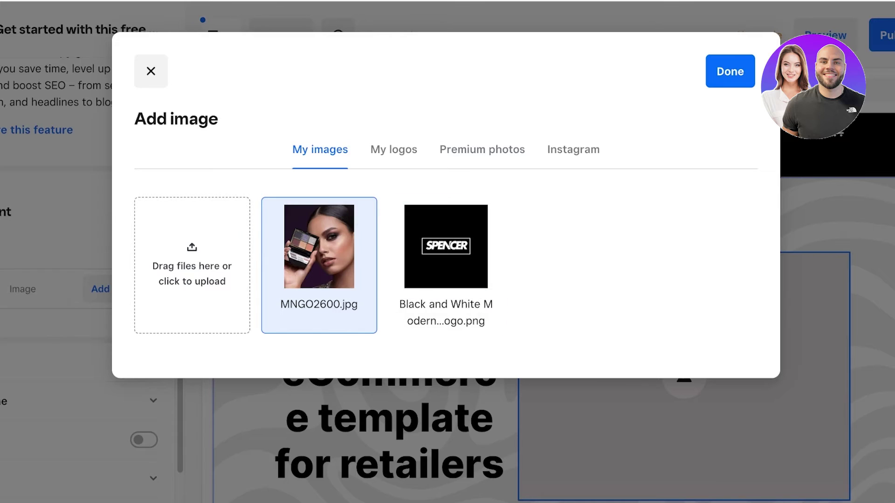
click(730, 71)
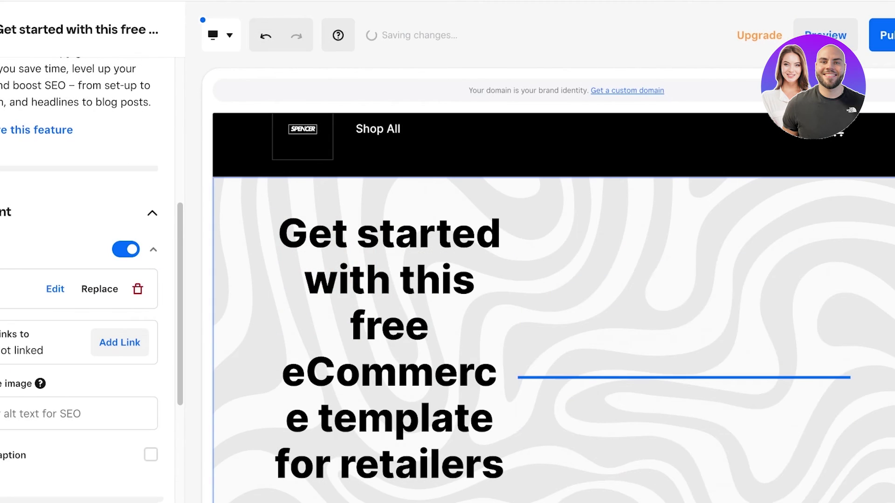
scroll(389, 303, down, 2)
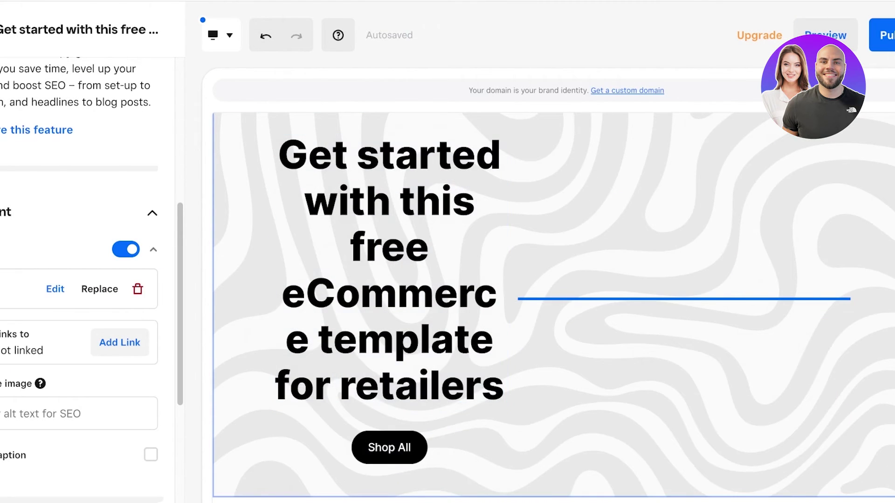
click(389, 270)
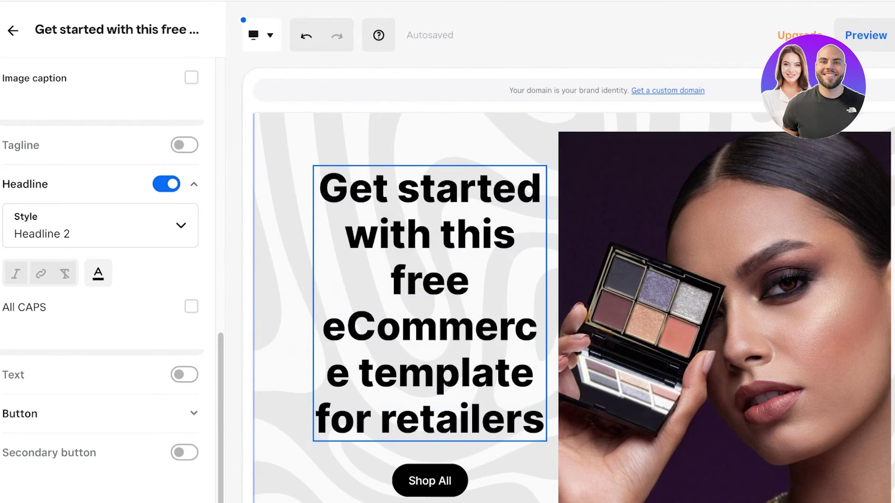
Clear the stock banner headline and draft 'Indulge in luxurious creamy eyemakeup'
click(471, 279)
key(ctrl+a)
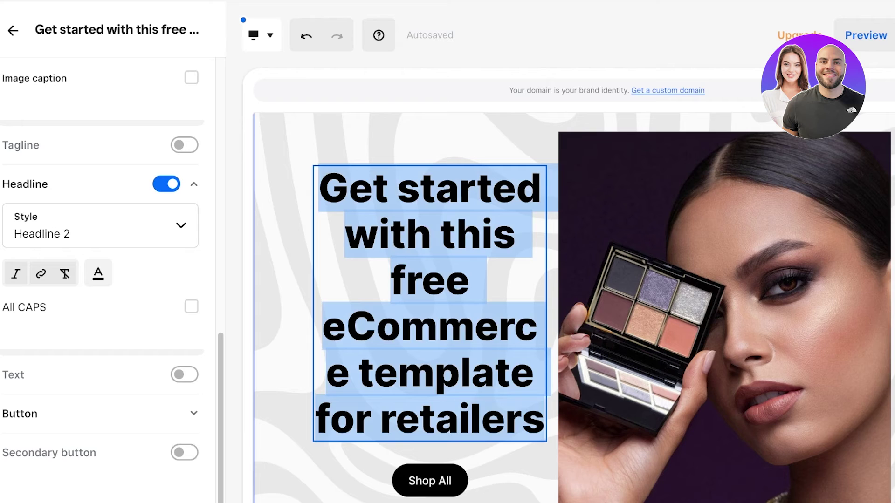
key(BackSpace)
text(d)
key(BackSpace)
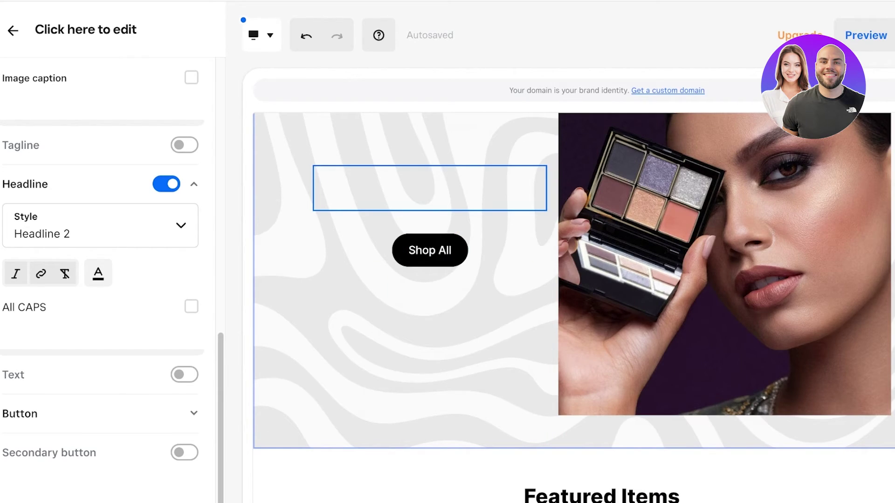
text(E)
key(BackSpace)
text(Sp)
key(BackSpace)
key(BackSpace)
text(Indulge in luxur)
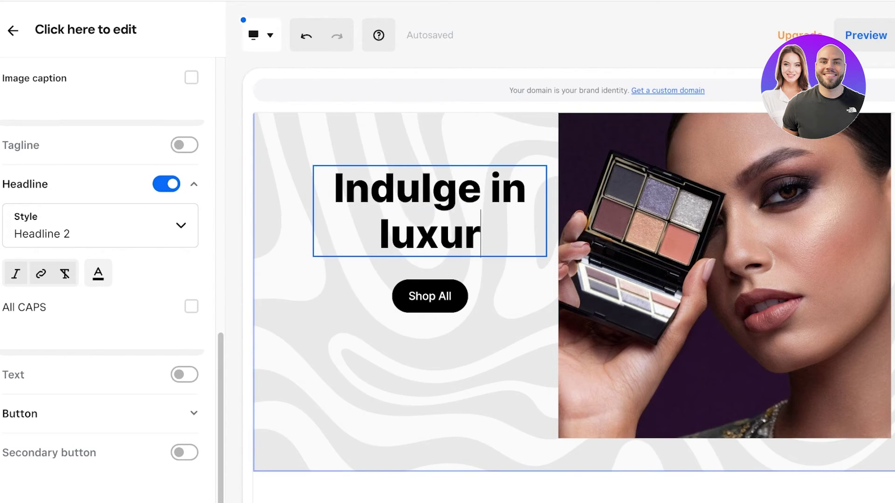
text(y)
key(BackSpace)
text(ious c)
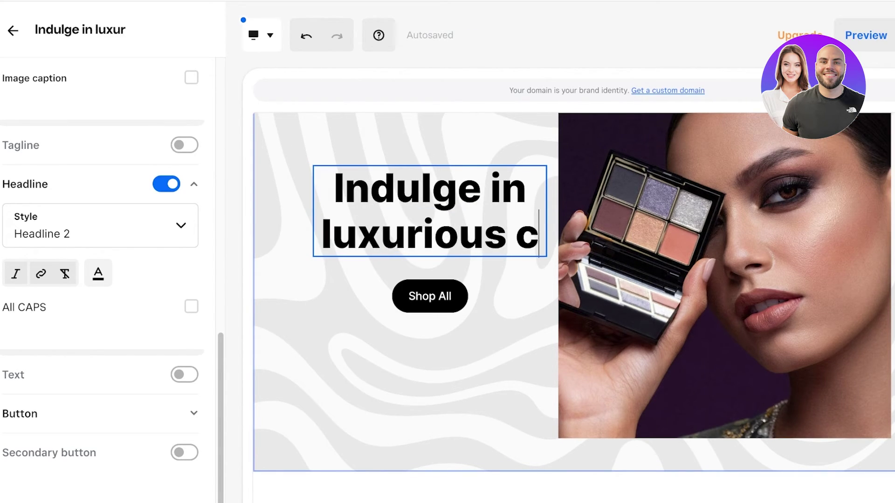
text(reamy eyemakeup)
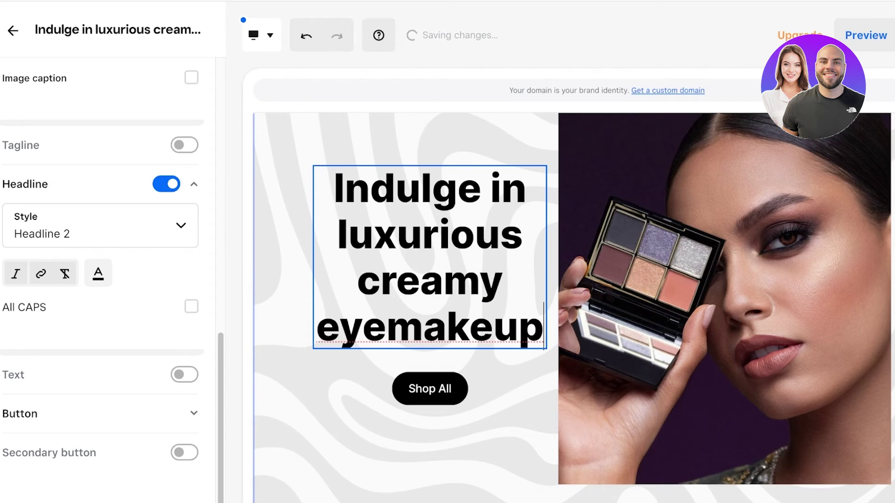
Replace that draft with the headline 'Sparkle, shimmer and stun!'
key(ctrl+a)
key(BackSpace)
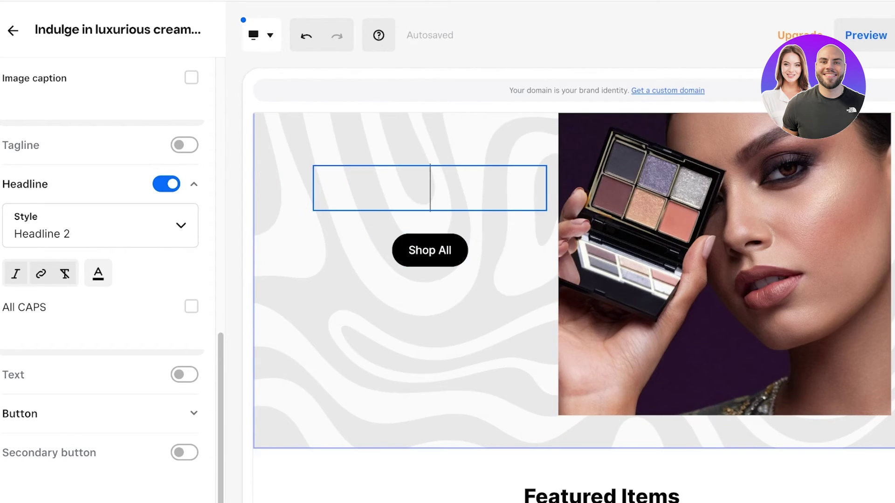
text(A)
key(BackSpace)
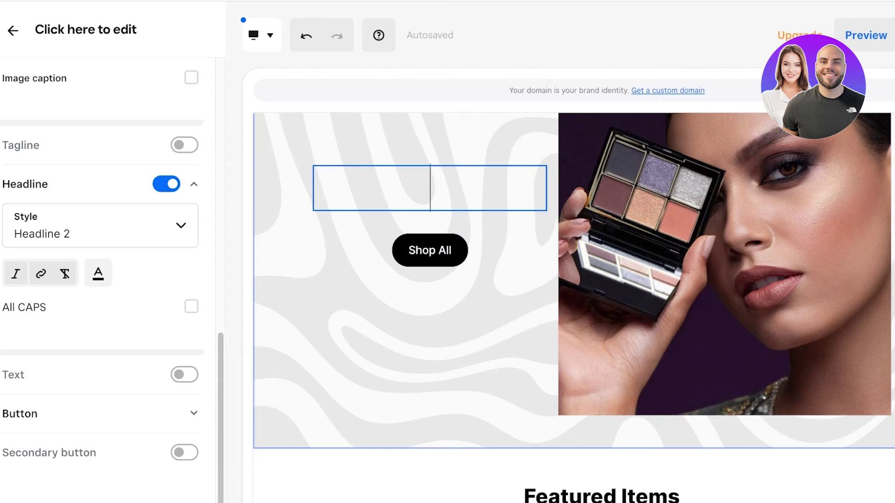
text(Sparkle, s)
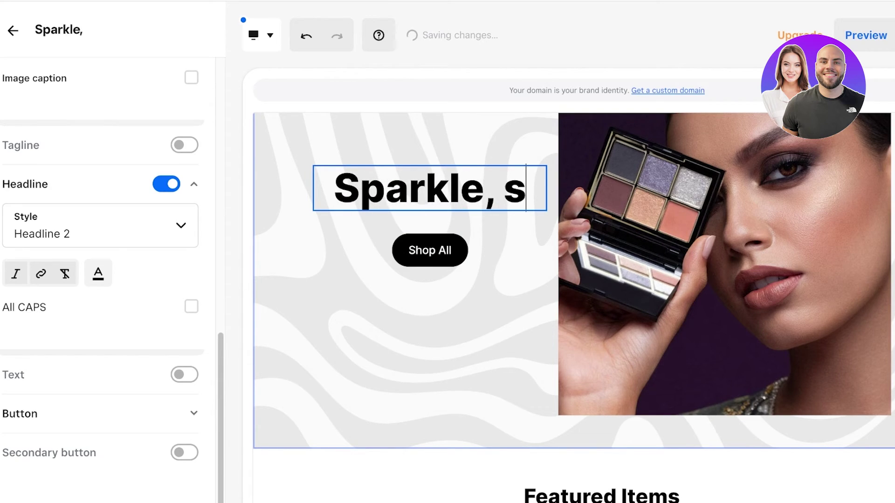
text(himmer and)
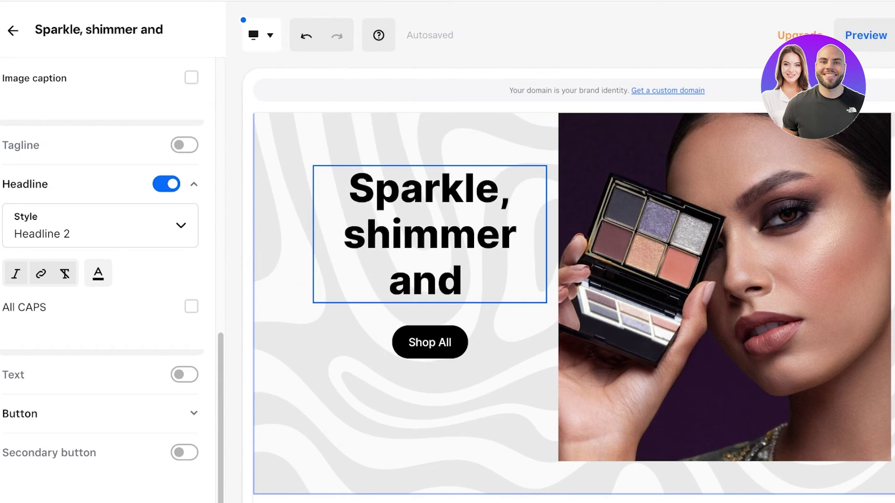
text( stun!)
Relabel the banner's Shop All button as 'Shop Now'
click(430, 342)
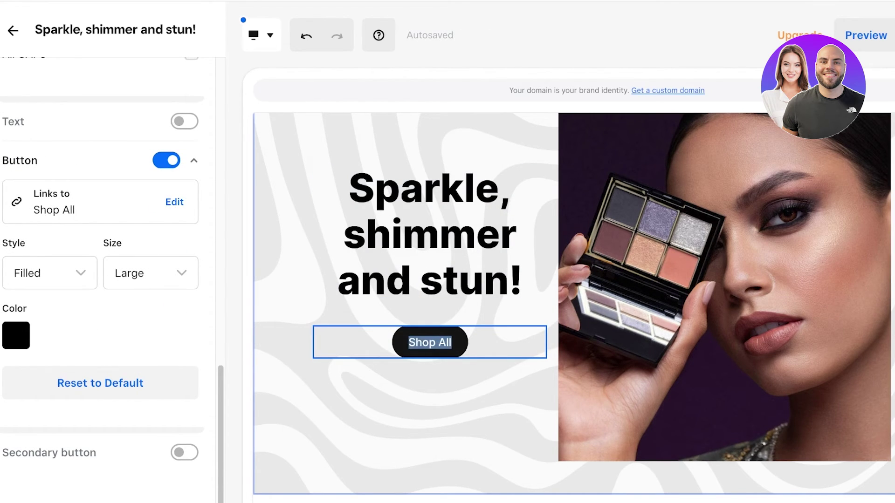
text(Shop Now)
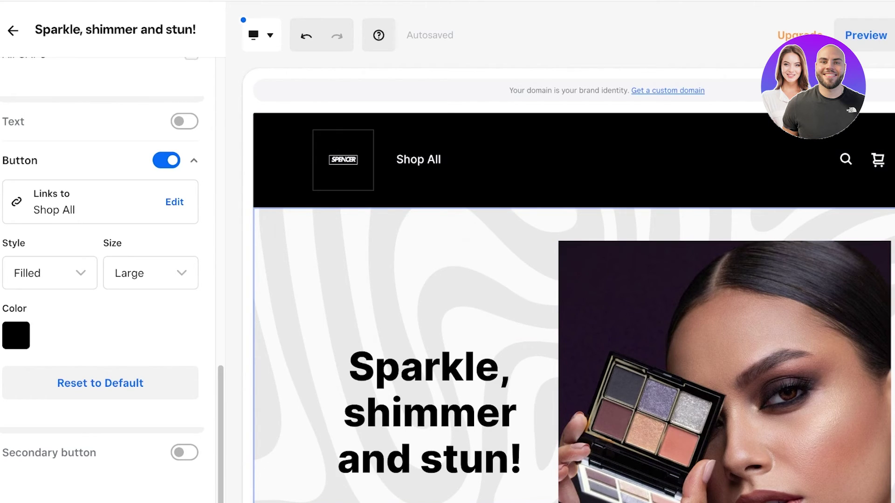
scroll(112, 280, up, 10)
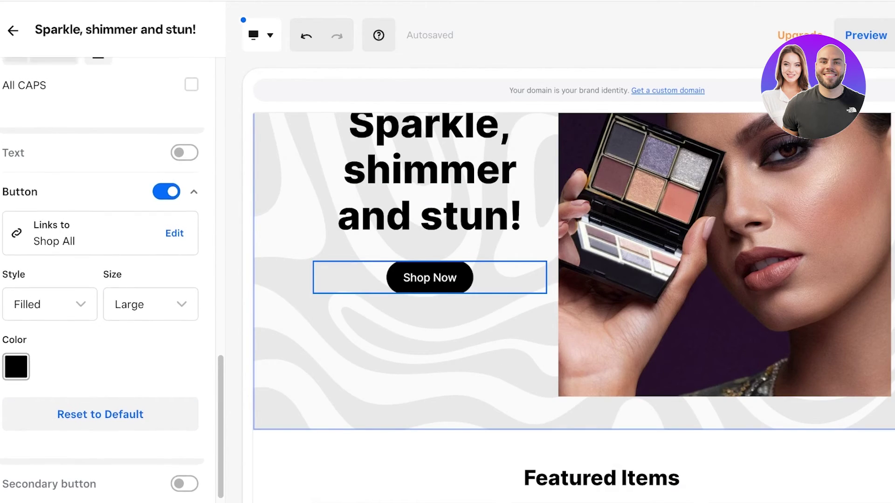
scroll(111, 280, up, 5)
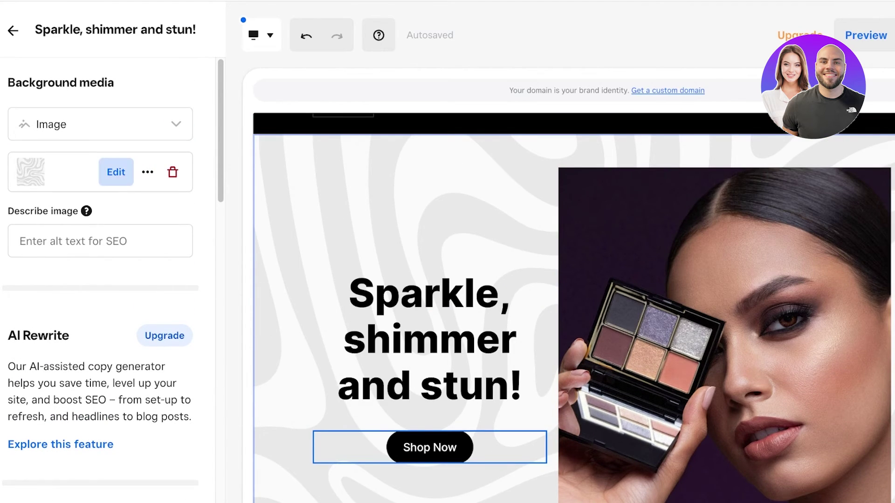
Shift the banner's background pattern image down and save the adjustment
click(117, 172)
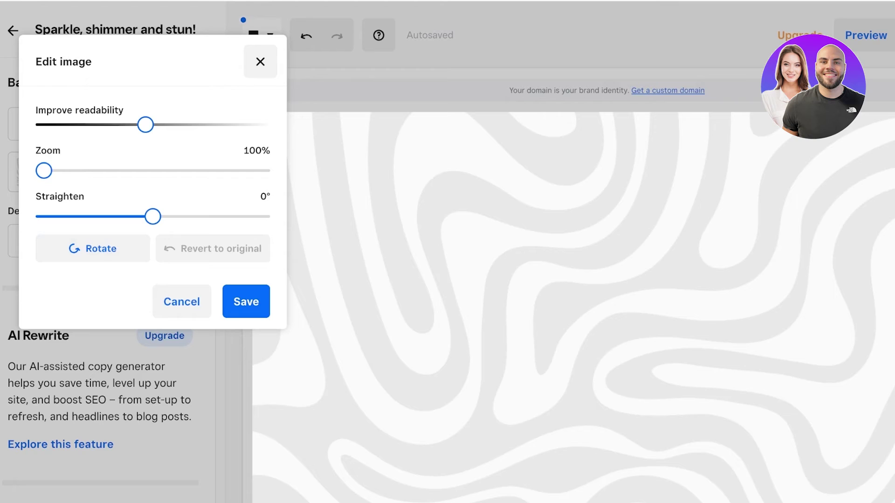
drag(573, 298, 575, 329)
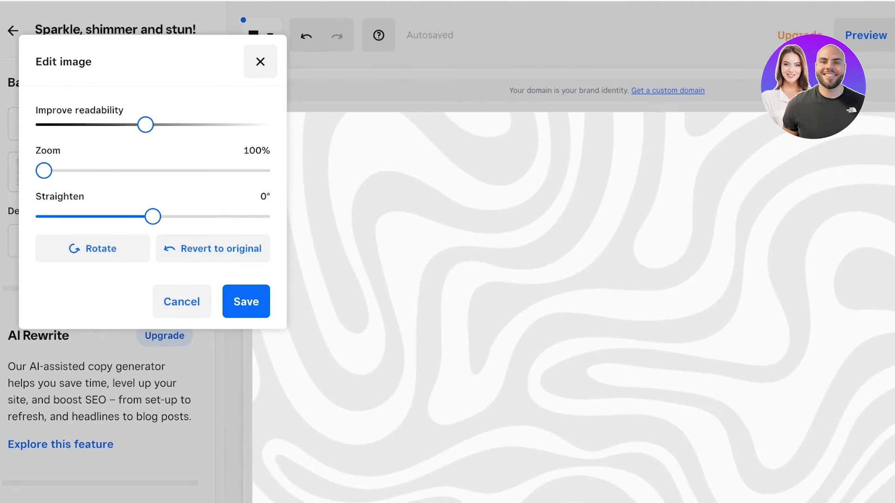
key(Escape)
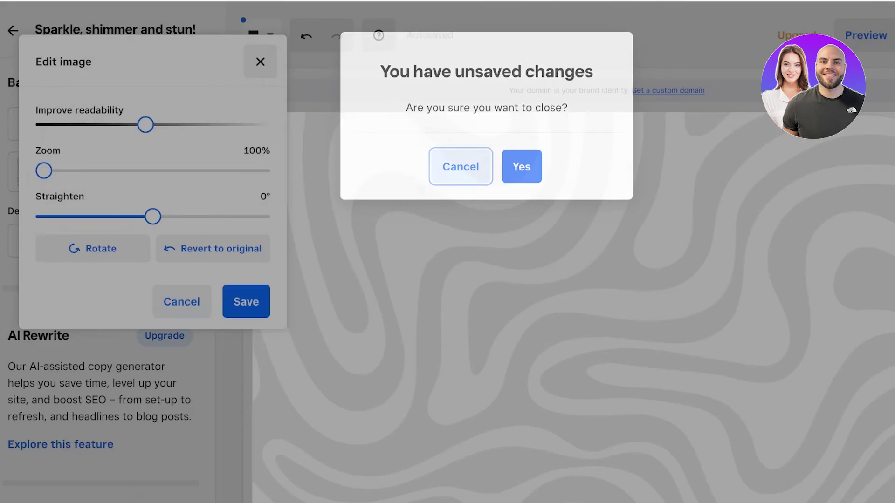
click(460, 166)
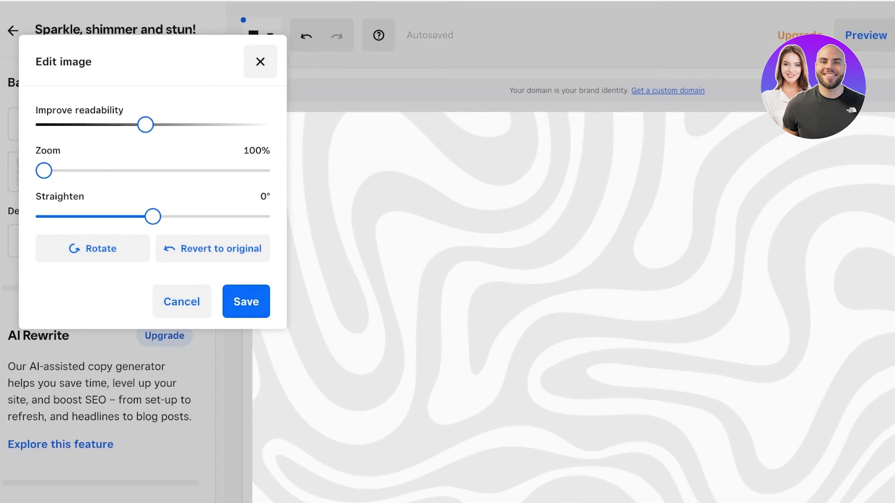
click(246, 302)
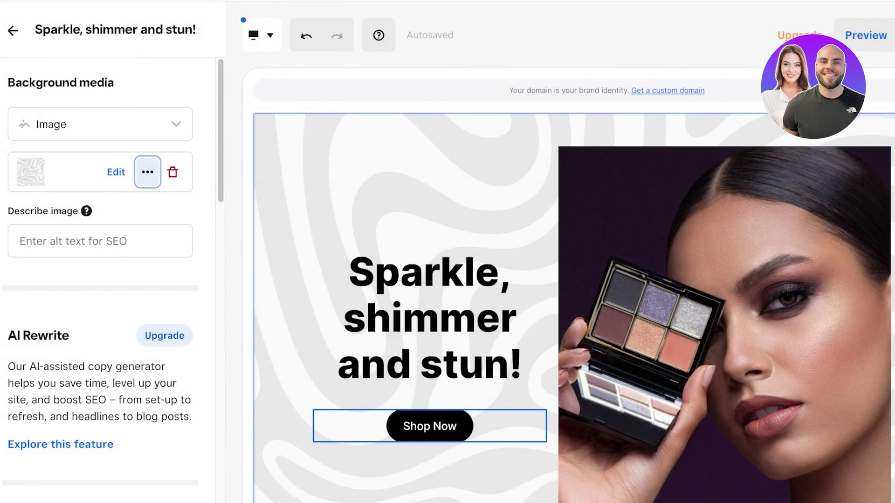
Delete the banner's background pattern and bring up the image picker for a new one
click(148, 172)
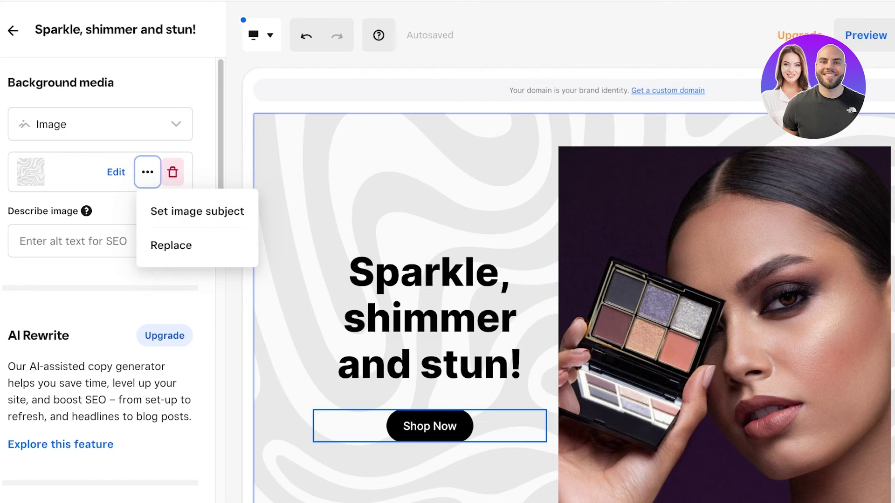
click(173, 172)
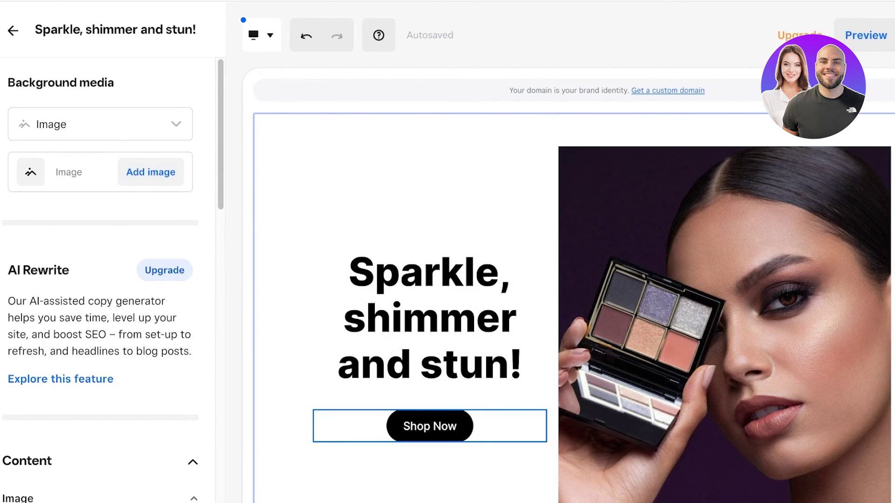
click(150, 172)
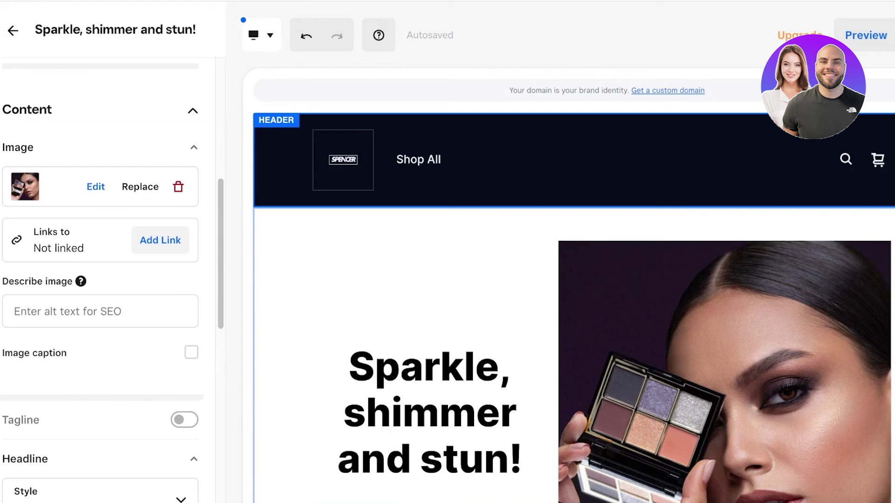
Give the main banner the black color style with white headline and button text
scroll(100, 280, up, 6)
scroll(100, 280, down, 12)
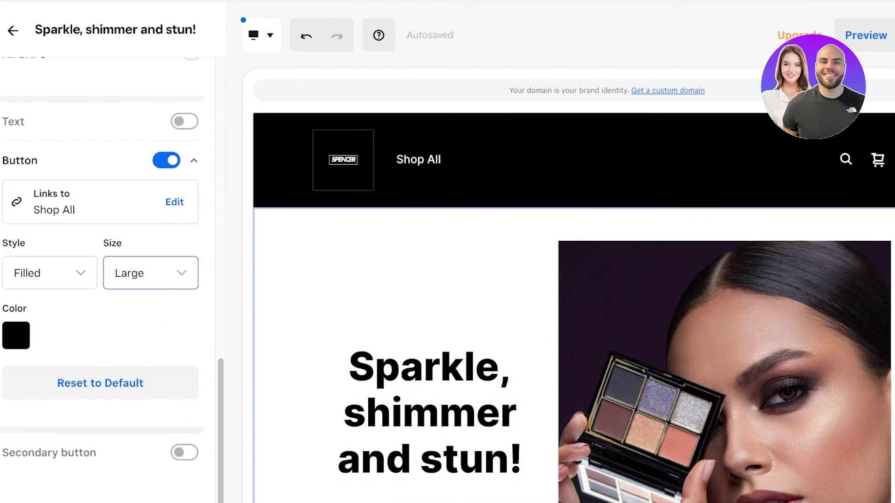
scroll(100, 452, up, 12)
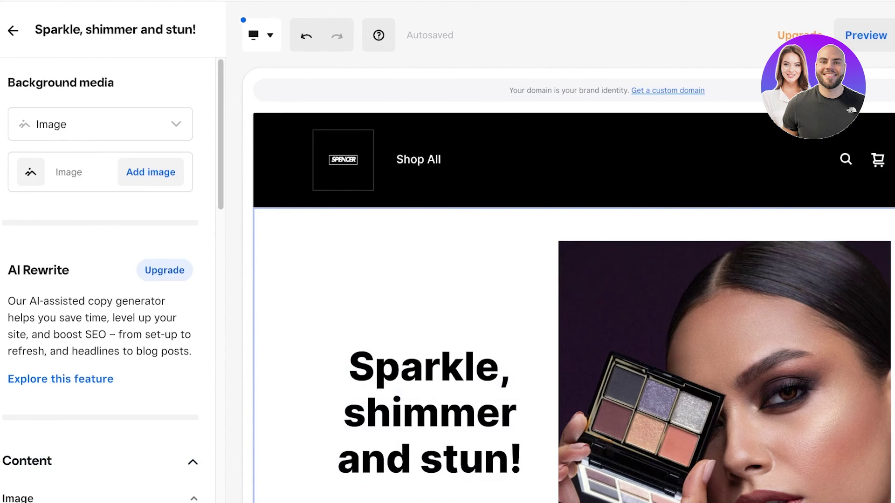
click(13, 30)
scroll(101, 280, down, 10)
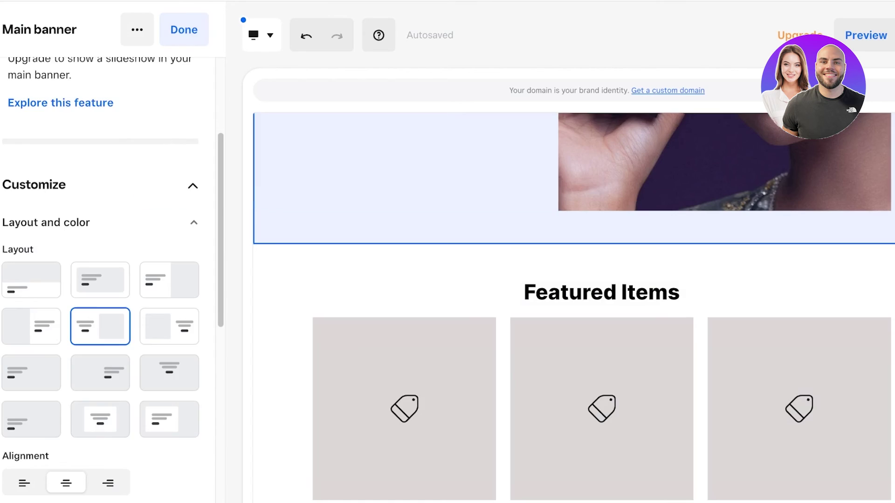
scroll(100, 280, up, 4)
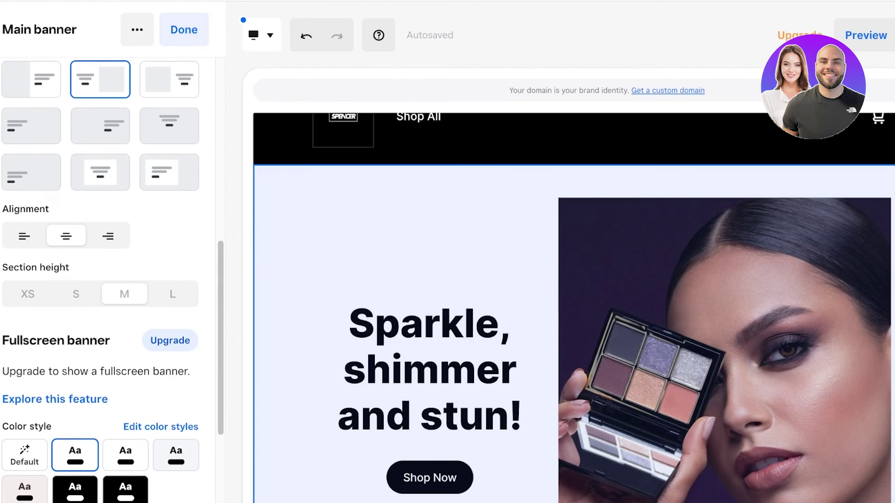
scroll(100, 280, down, 1)
scroll(101, 280, down, 1)
click(24, 443)
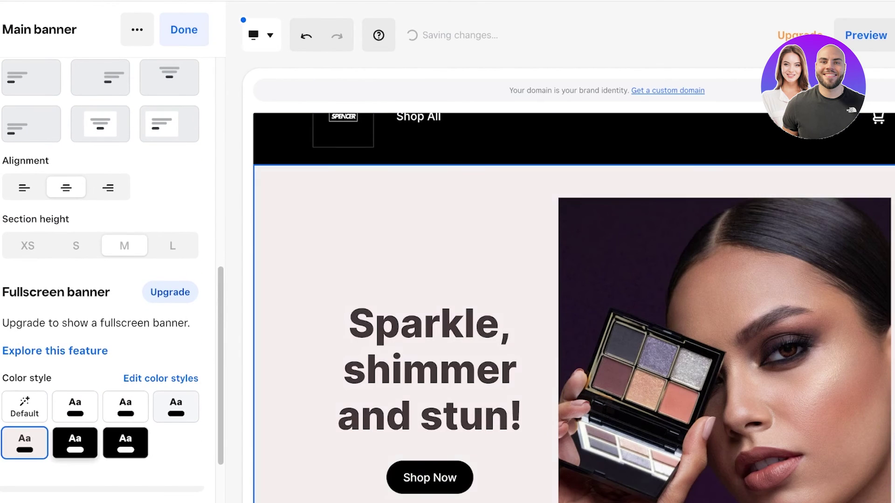
click(126, 443)
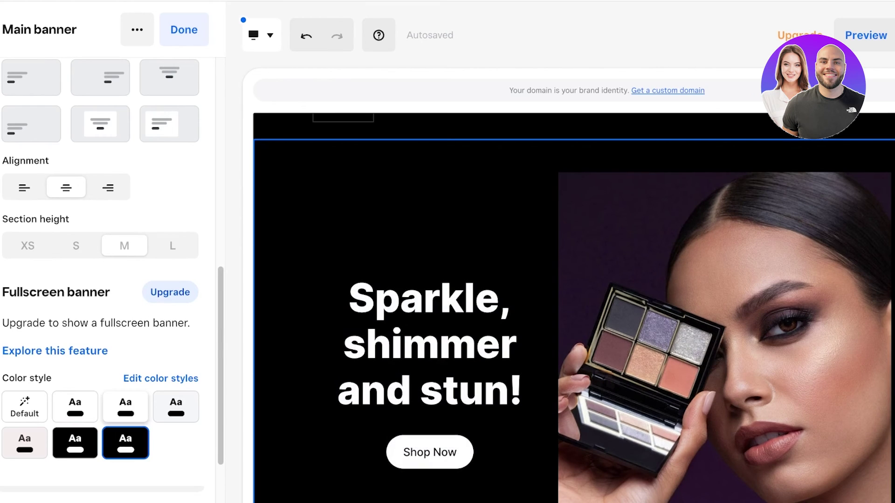
click(176, 406)
click(126, 443)
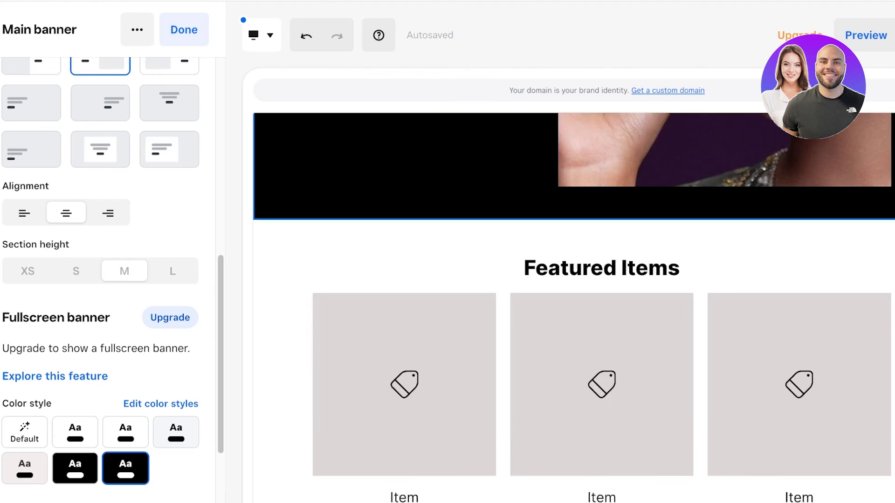
click(601, 268)
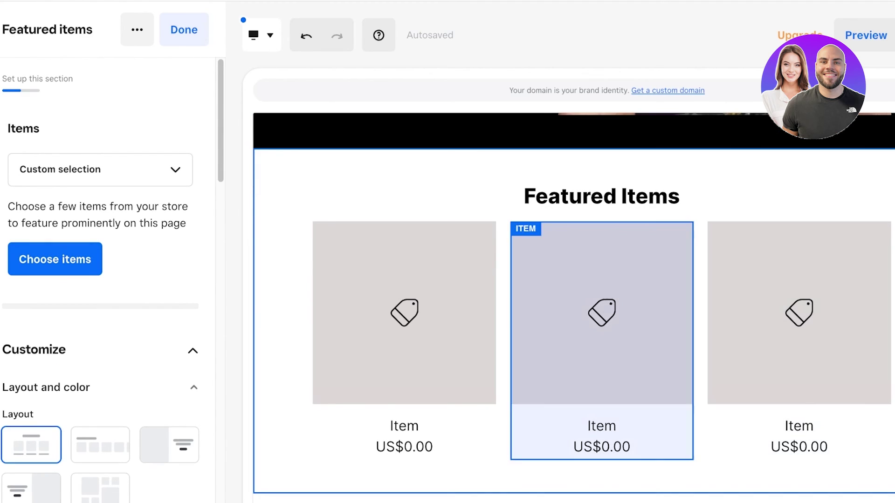
Switch the editor to the Shop All category page and select its Item list section
scroll(601, 312, down, 5)
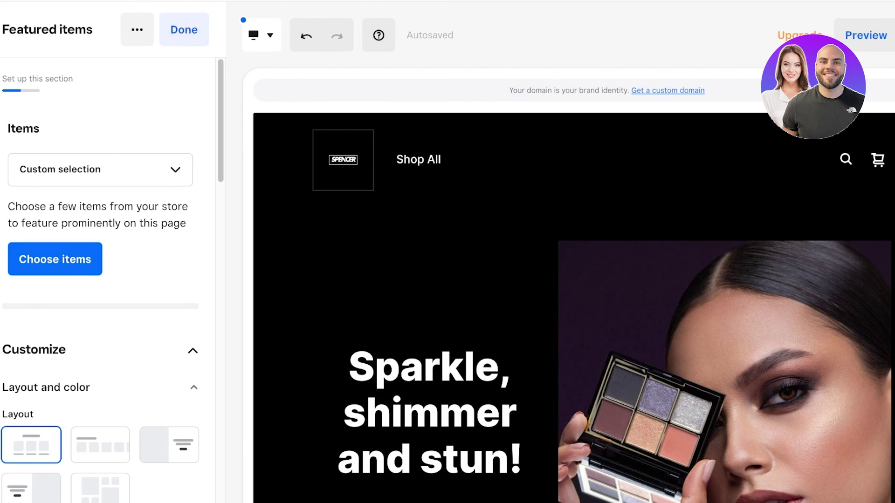
click(184, 29)
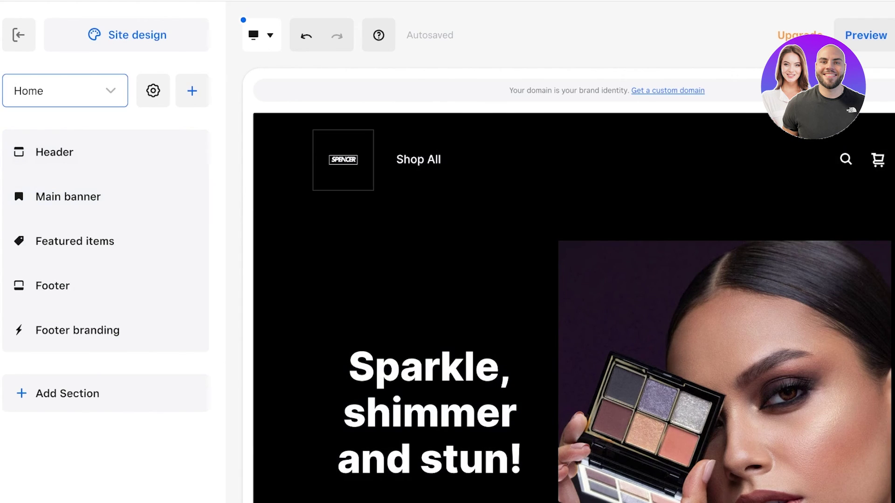
click(66, 91)
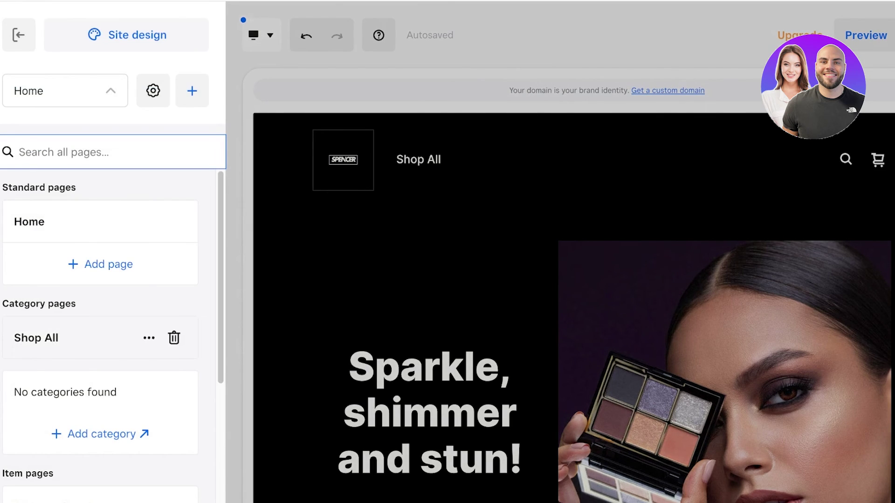
scroll(100, 338, down, 4)
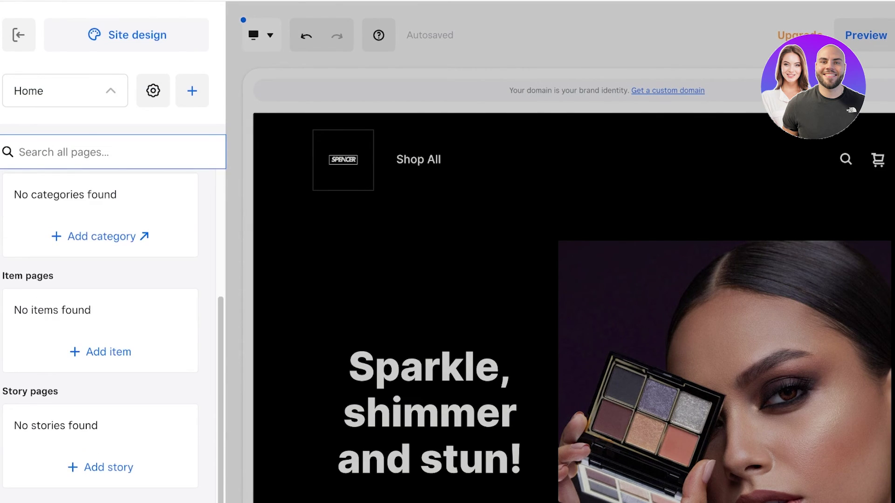
scroll(101, 338, up, 5)
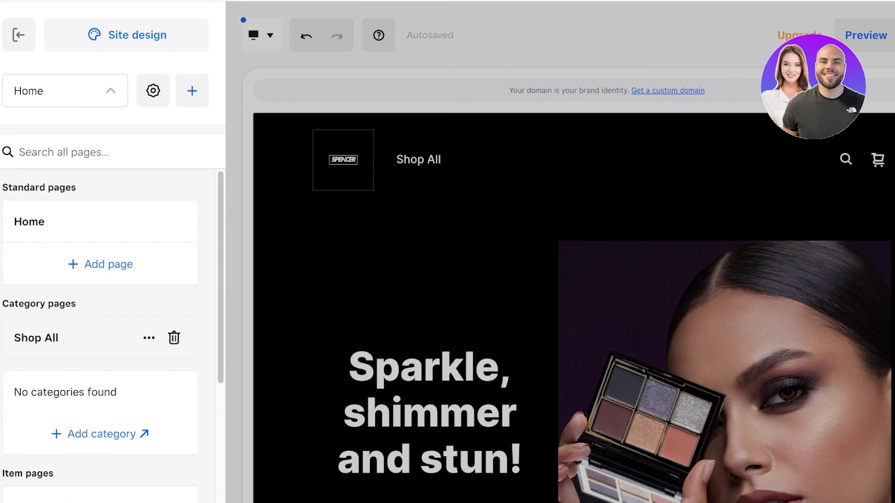
click(35, 338)
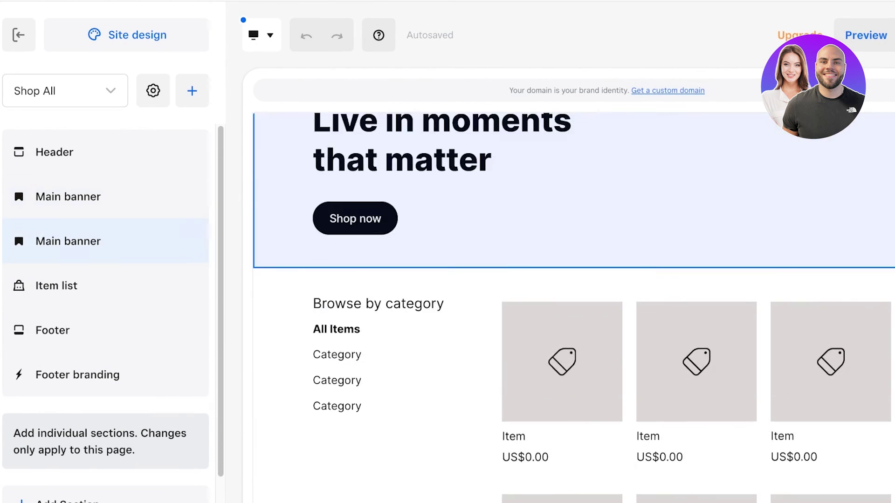
scroll(573, 308, down, 5)
click(56, 286)
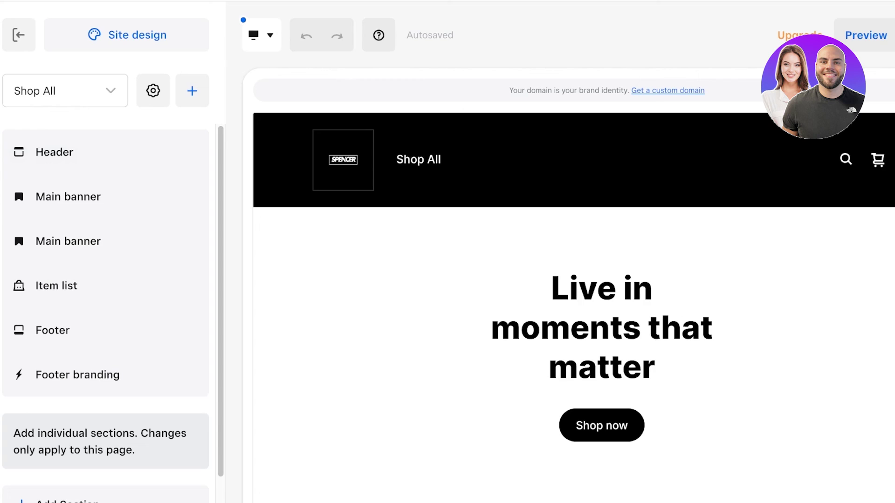
Preview the site in phone and desktop views, then bring up the domain setup via Publish
click(866, 35)
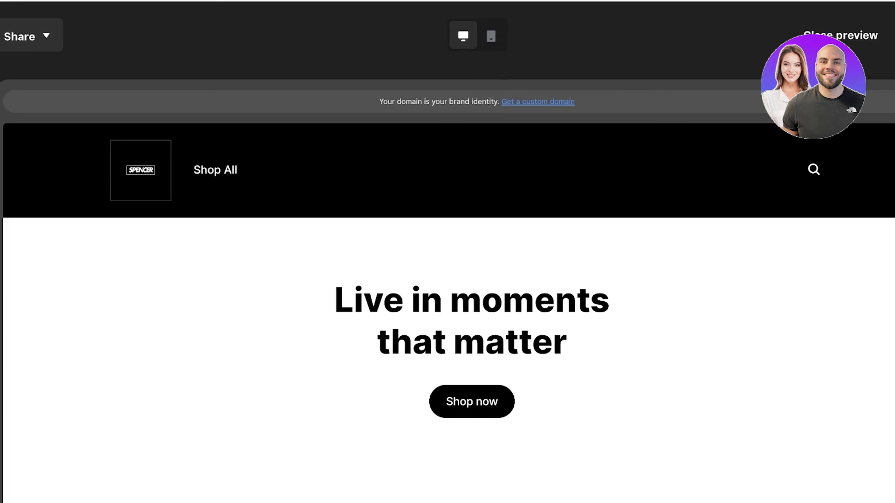
scroll(447, 279, down, 10)
scroll(448, 280, up, 10)
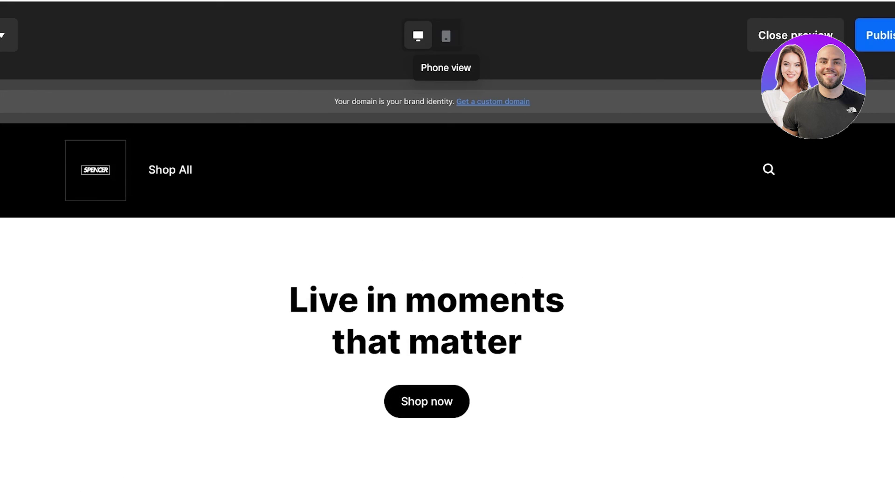
click(446, 36)
click(418, 36)
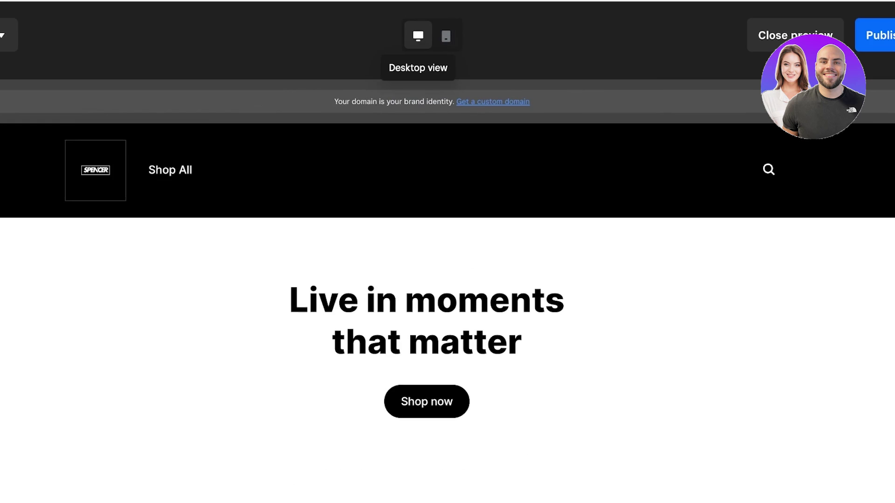
click(493, 101)
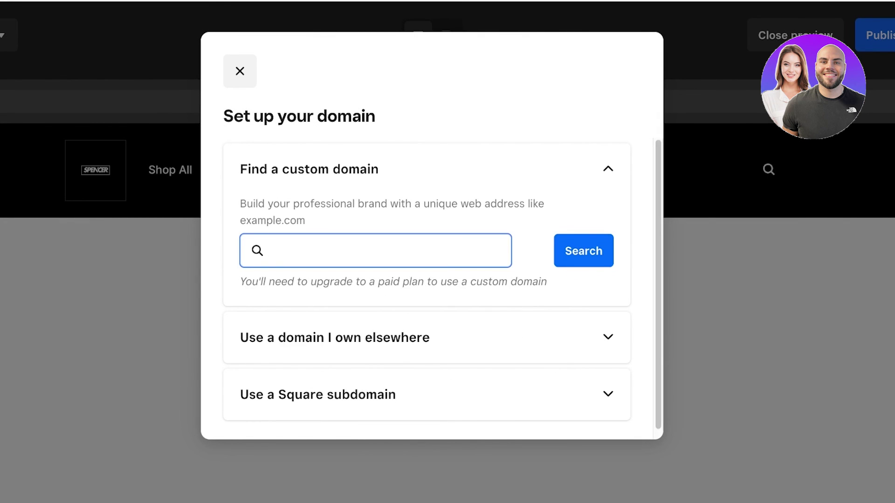
Publish the store to its free square.site subdomain and check the live site
click(334, 337)
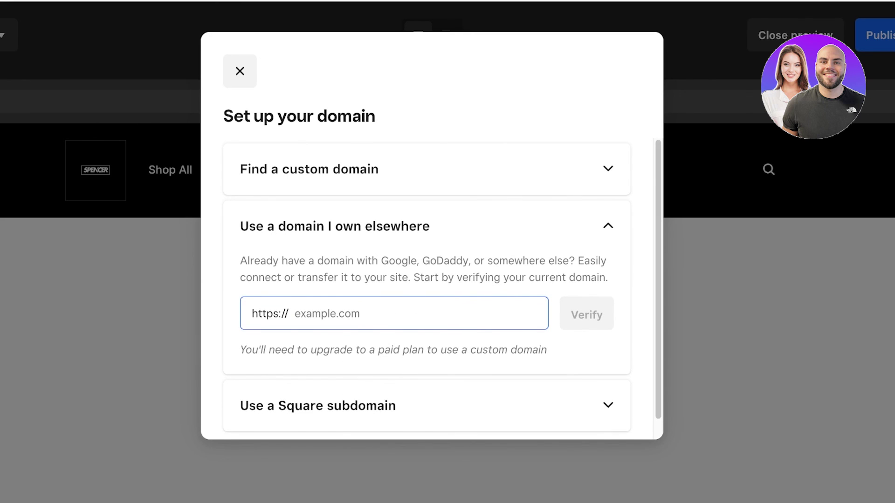
click(318, 405)
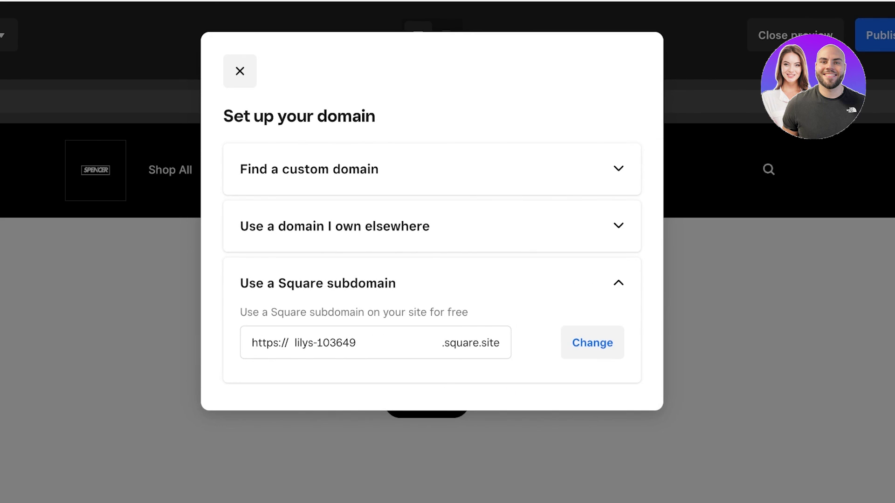
click(592, 343)
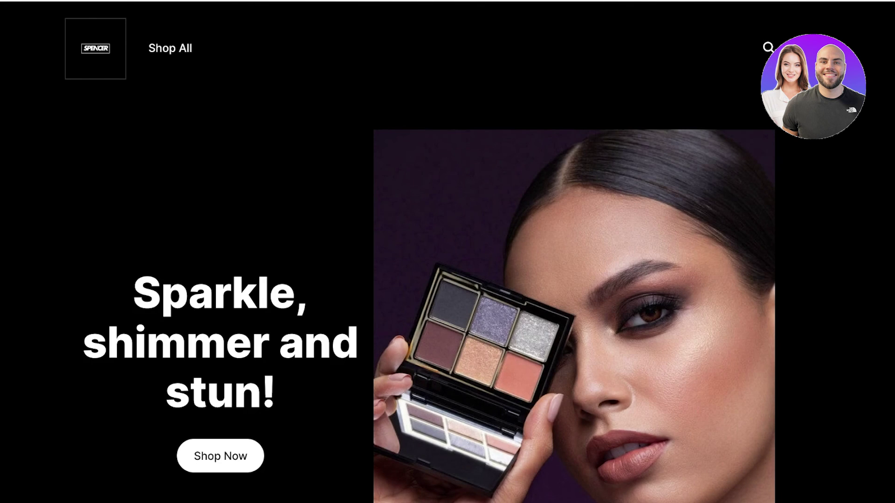
scroll(448, 252, down, 10)
scroll(448, 251, up, 10)
key(ctrl+w)
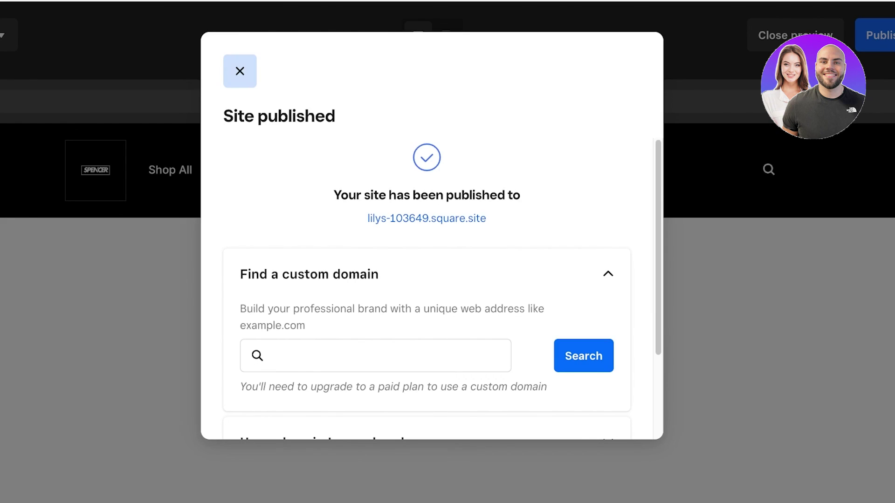
Close the Site published confirmation and exit the preview back to the editor
key(Escape)
key(Return)
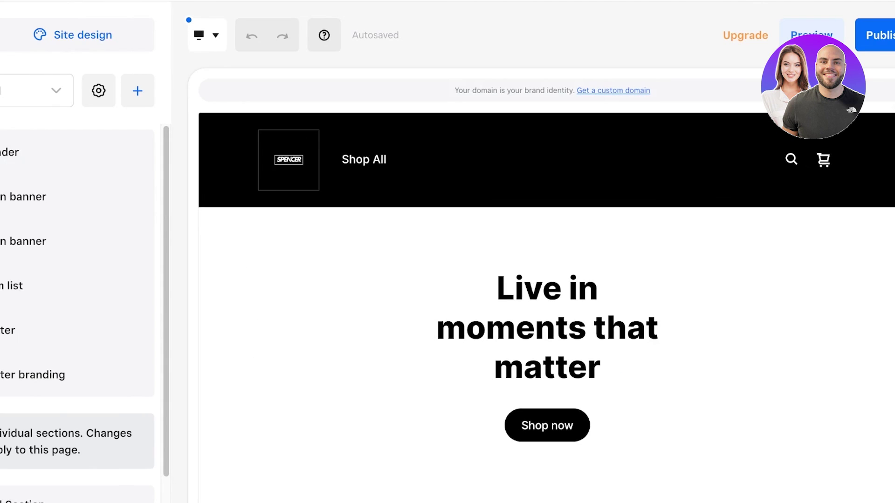